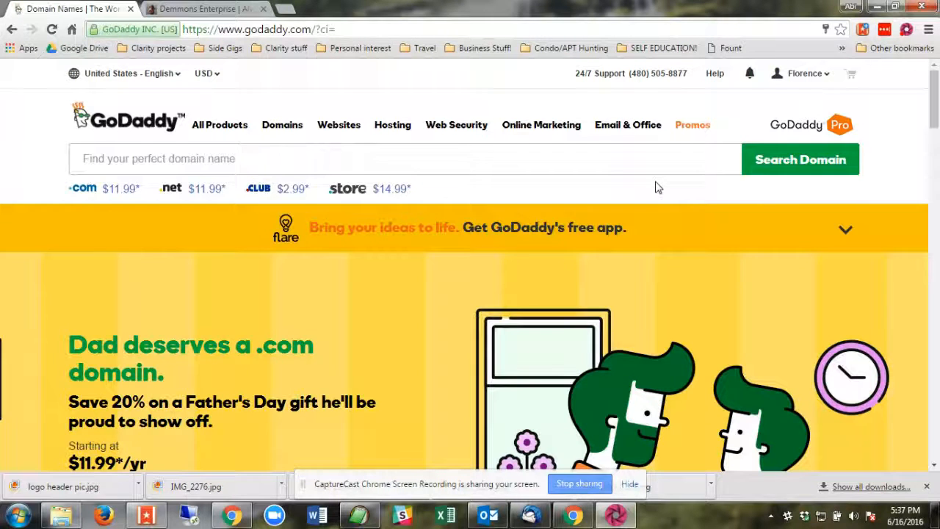
Open the GoDaddy account's products page and manage the Managed WordPress hosting.
click(817, 76)
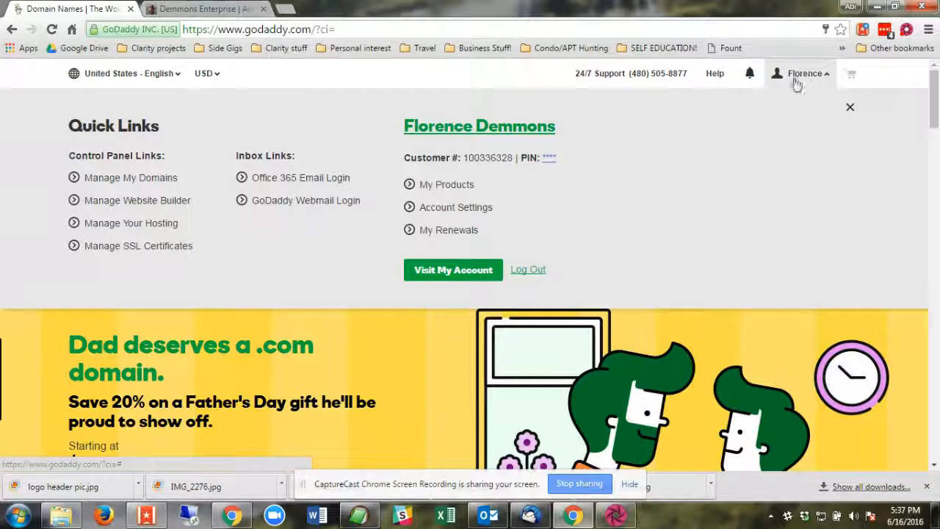
click(451, 271)
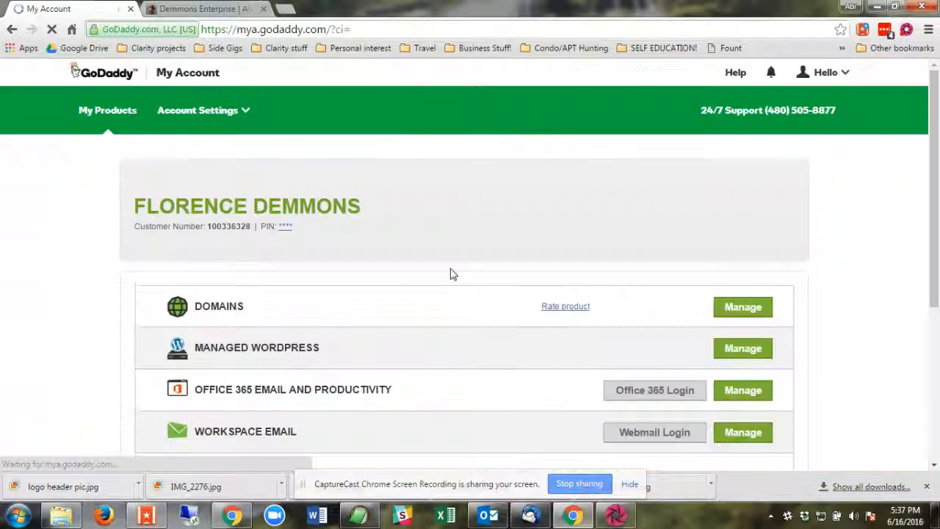
click(734, 354)
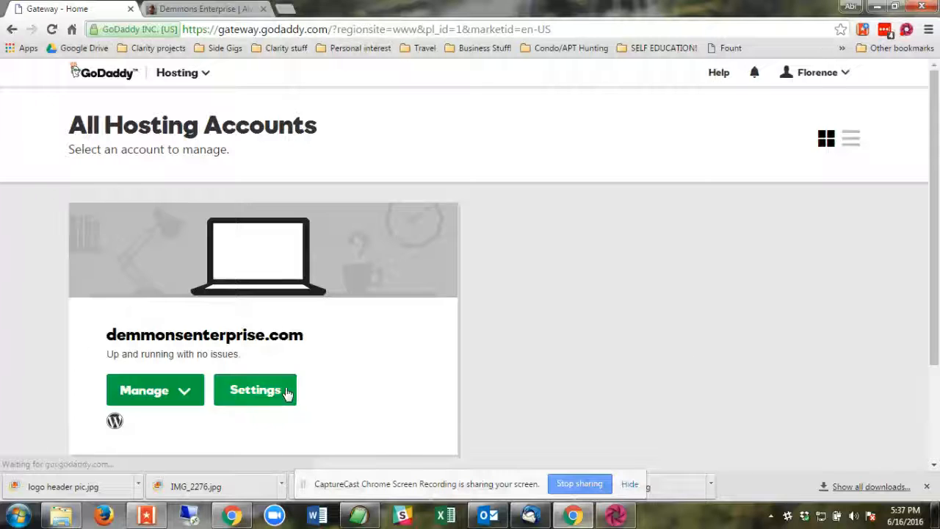
Open the WordPress dashboard of the production site demmonsenterprise.com from the hosting account.
scroll(275, 396, down, 1)
click(184, 324)
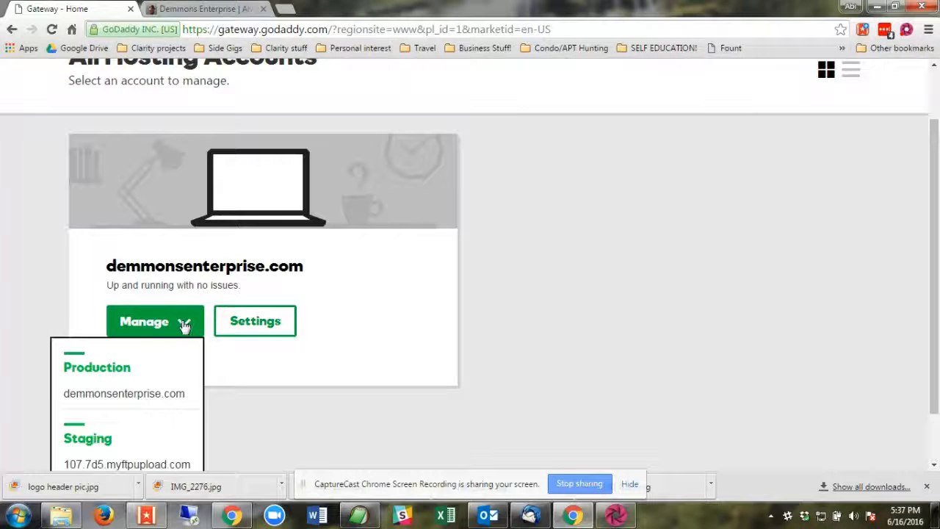
click(122, 393)
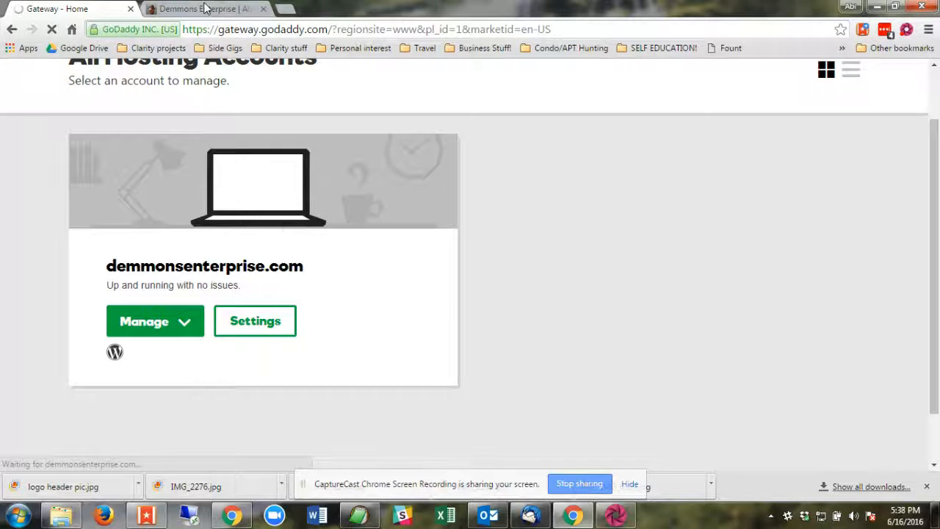
Switch between the live site tab and the WordPress dashboard tab to compare them.
click(233, 9)
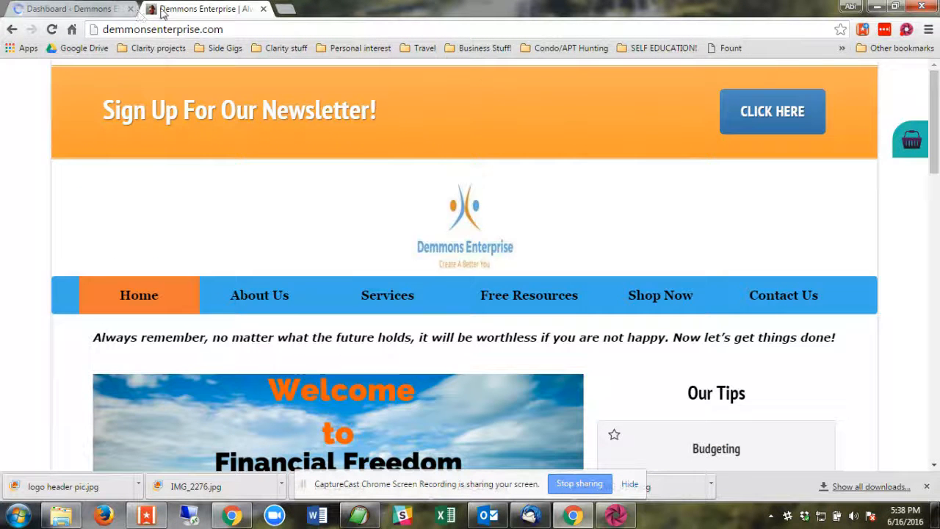
click(75, 6)
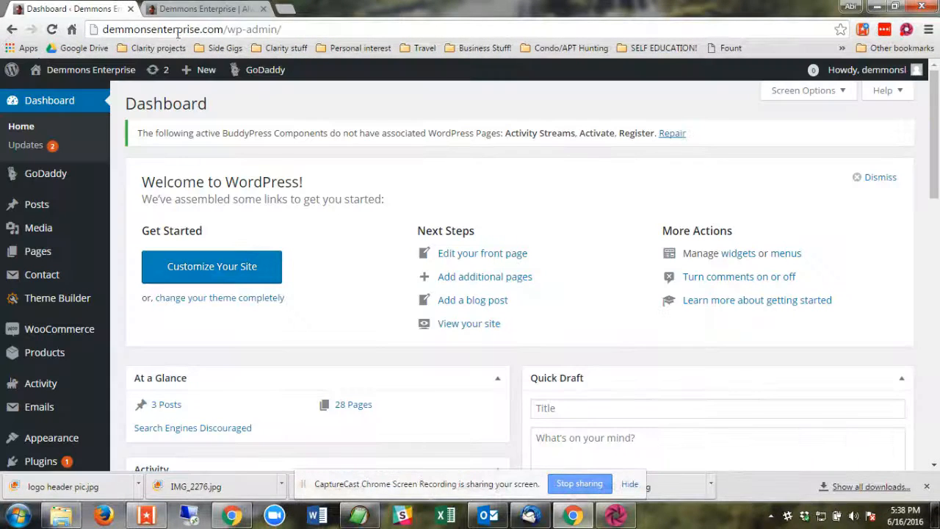
click(206, 9)
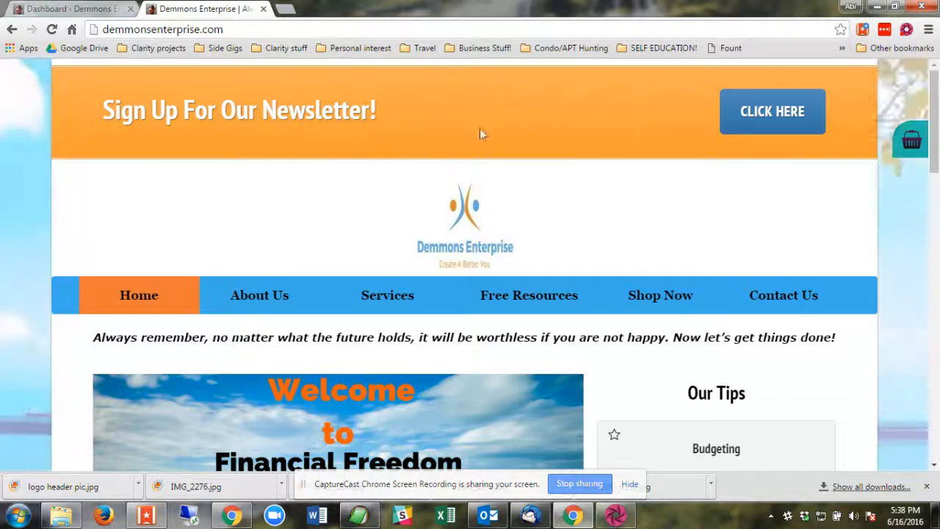
click(83, 7)
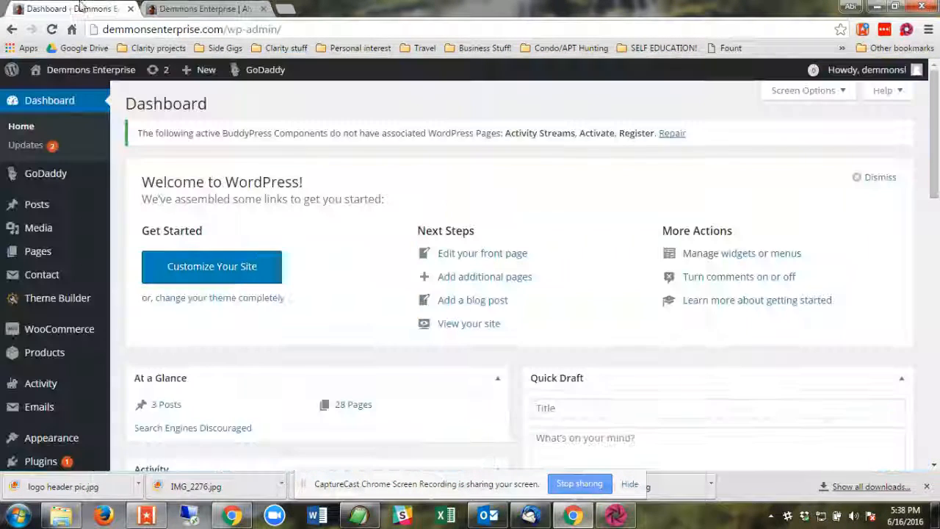
Open the list of all pages in the WordPress dashboard.
scroll(58, 206, down, 2)
mouse_move(44, 138)
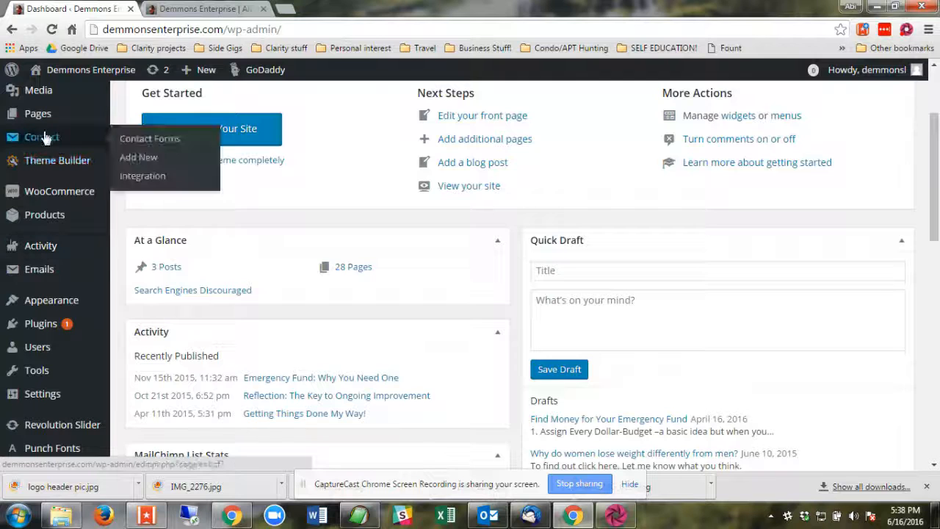
scroll(51, 143, up, 2)
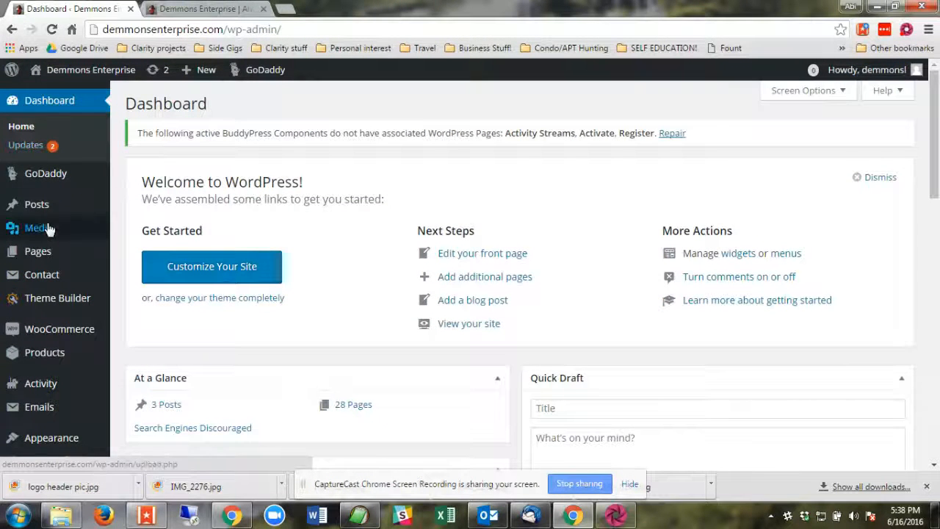
mouse_move(38, 257)
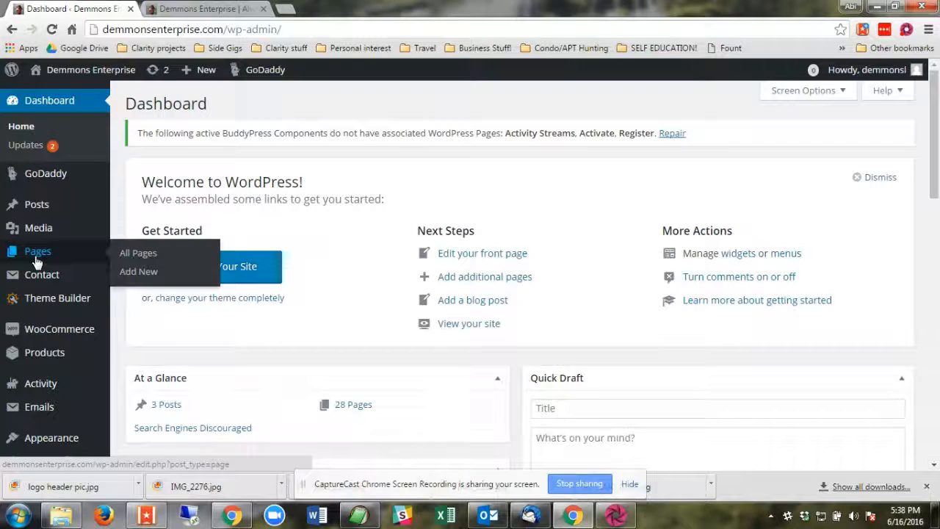
click(41, 260)
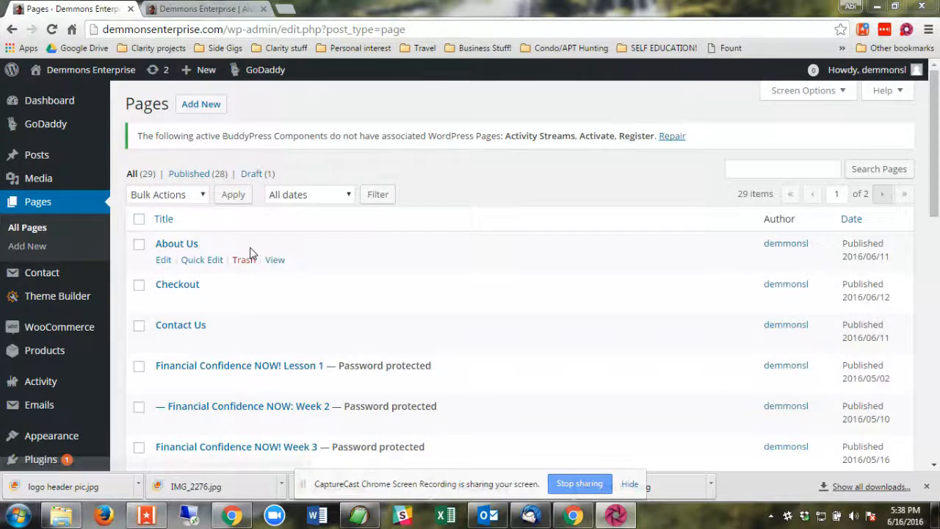
Open the Home page for editing.
scroll(251, 256, down, 1)
scroll(251, 256, down, 4)
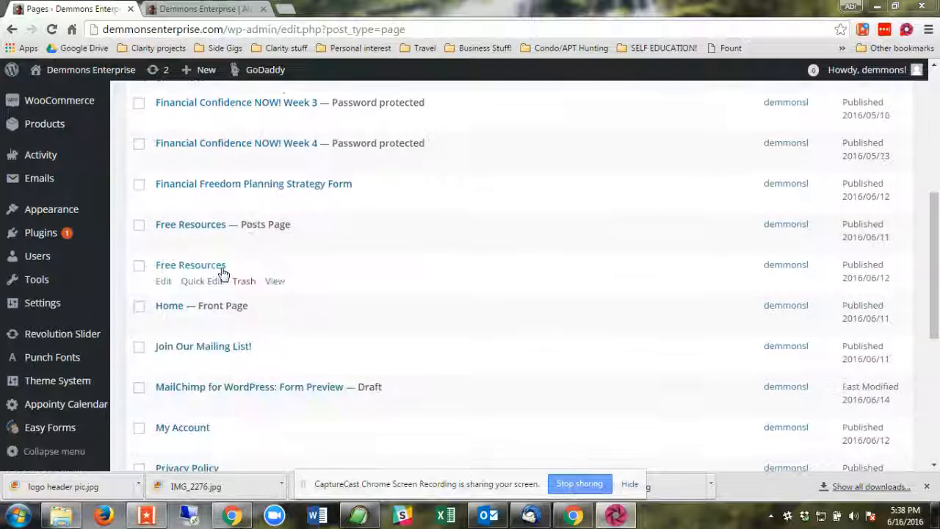
click(168, 307)
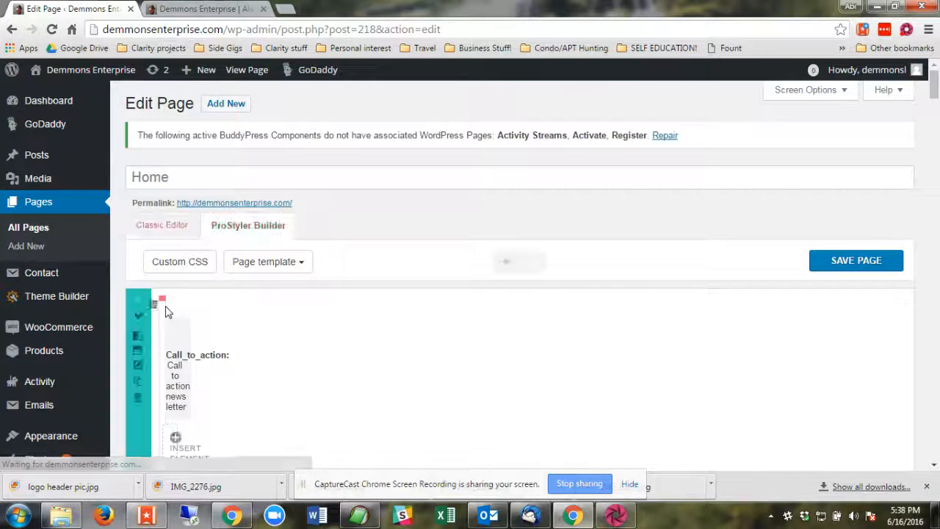
Open the settings of the call-to-action newsletter element and expand its button configuration.
scroll(208, 302, down, 1)
scroll(207, 302, down, 4)
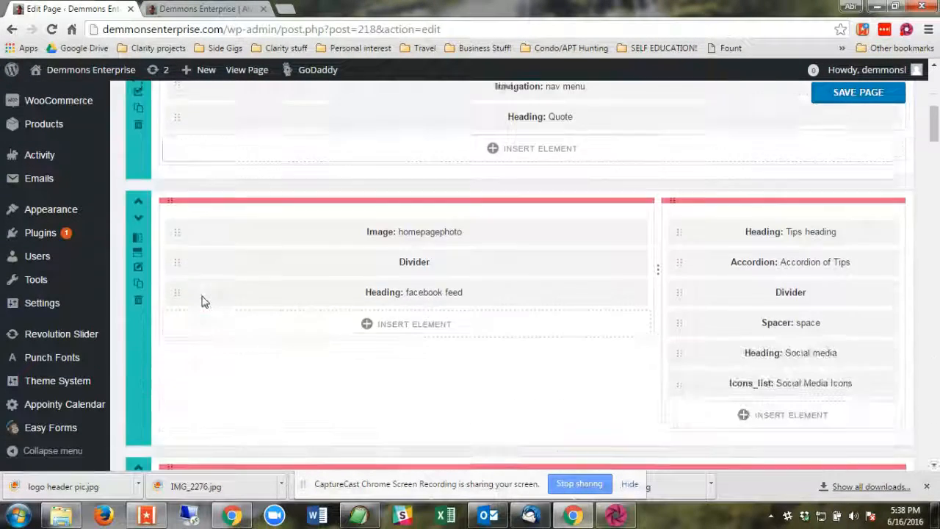
scroll(745, 264, down, 3)
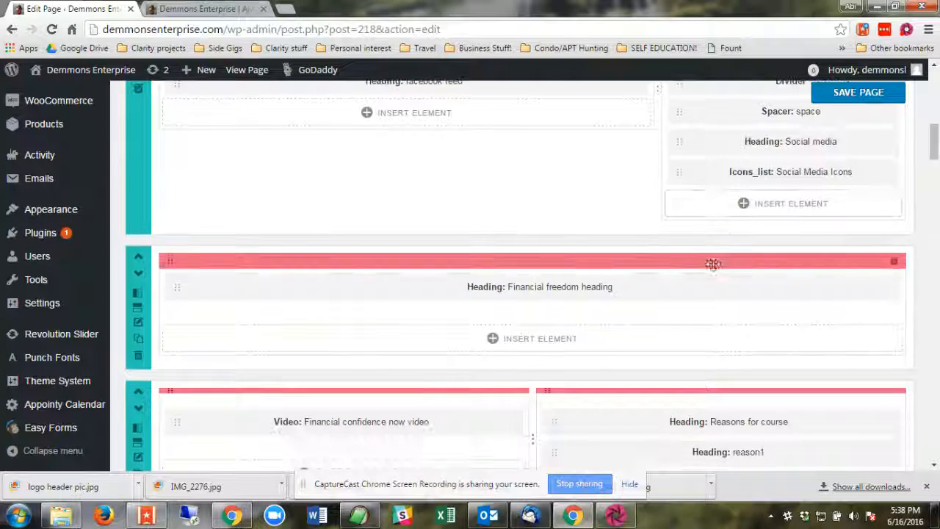
scroll(592, 279, up, 4)
scroll(593, 277, up, 4)
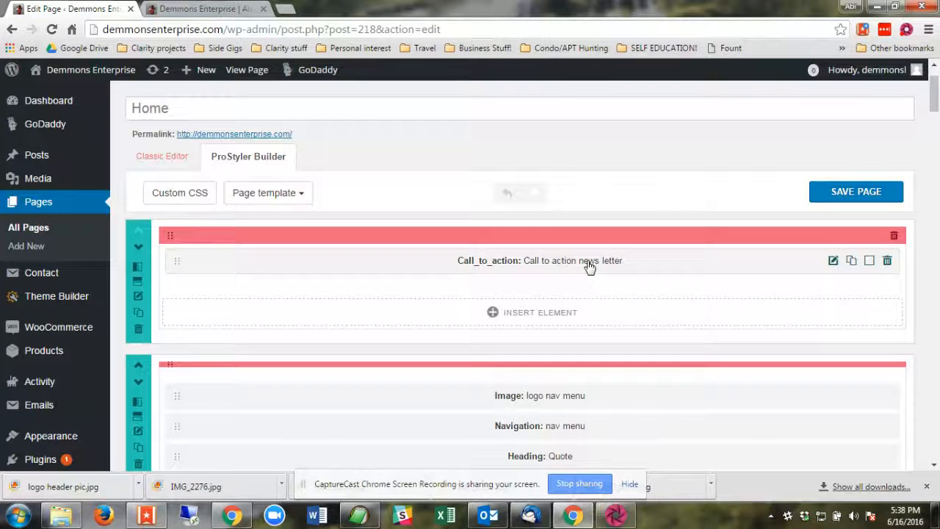
click(833, 261)
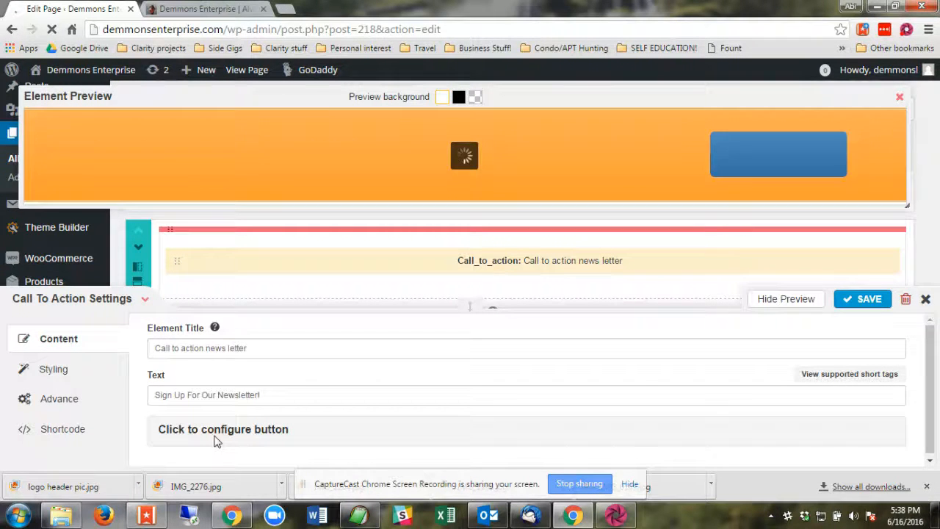
click(218, 433)
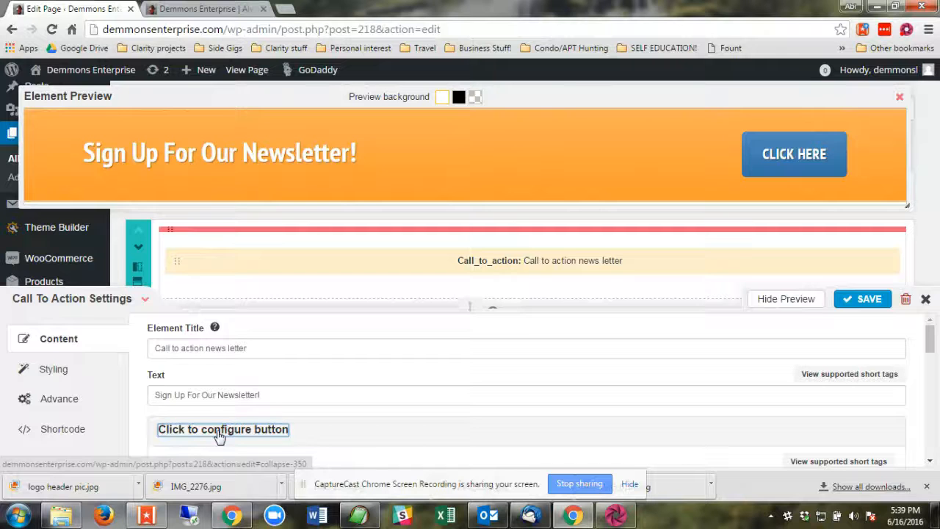
Review the button's link and style options, then save the call-to-action element and the Home page.
scroll(363, 386, down, 5)
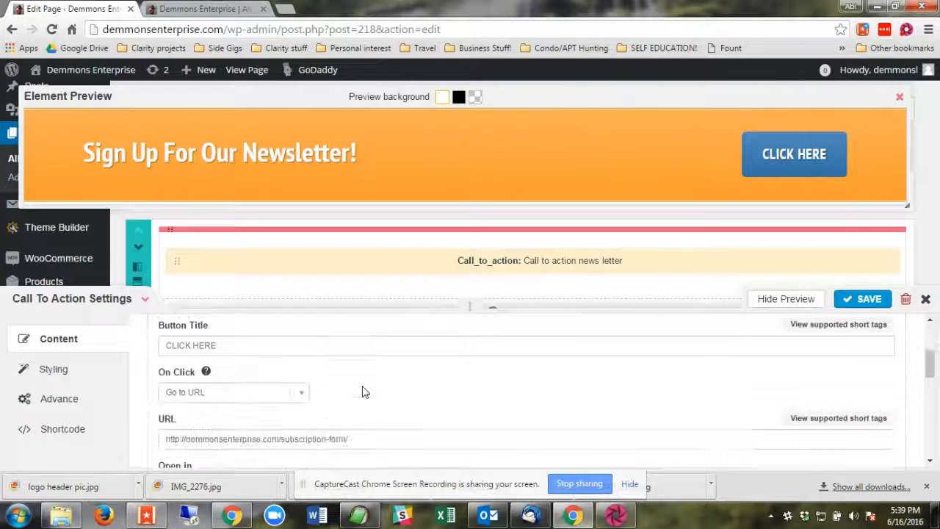
scroll(272, 387, down, 2)
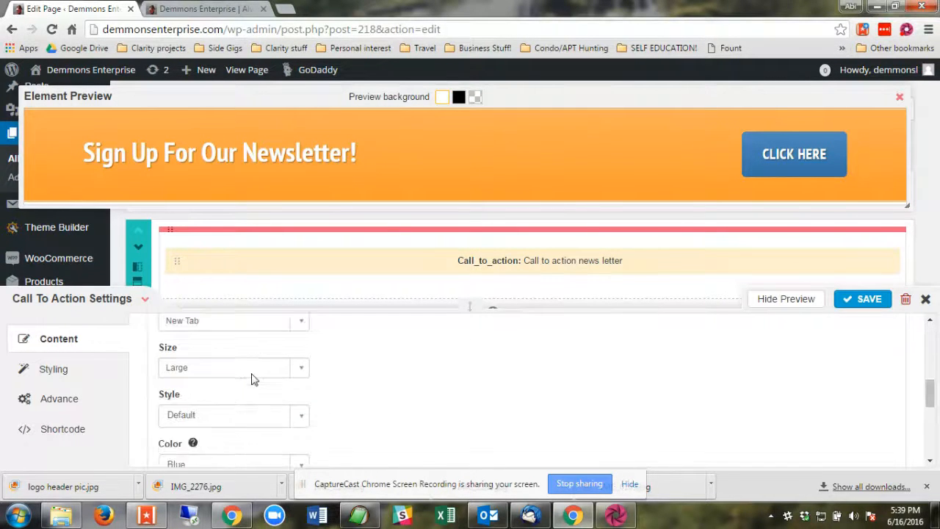
scroll(213, 419, down, 1)
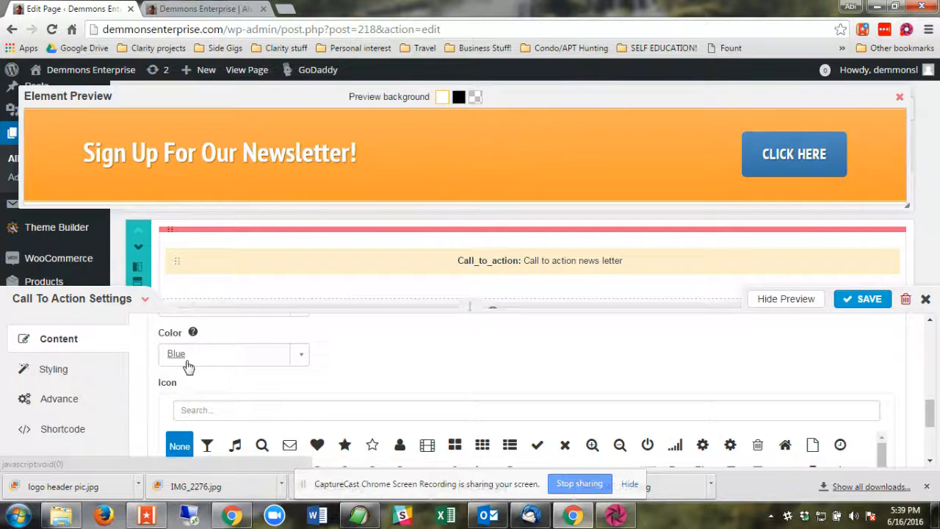
scroll(187, 365, up, 1)
scroll(184, 389, up, 1)
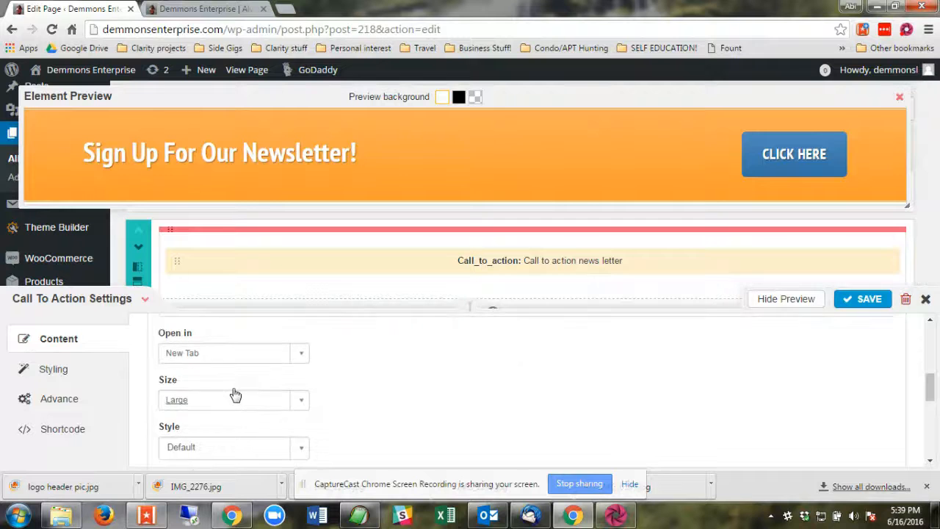
scroll(235, 392, up, 2)
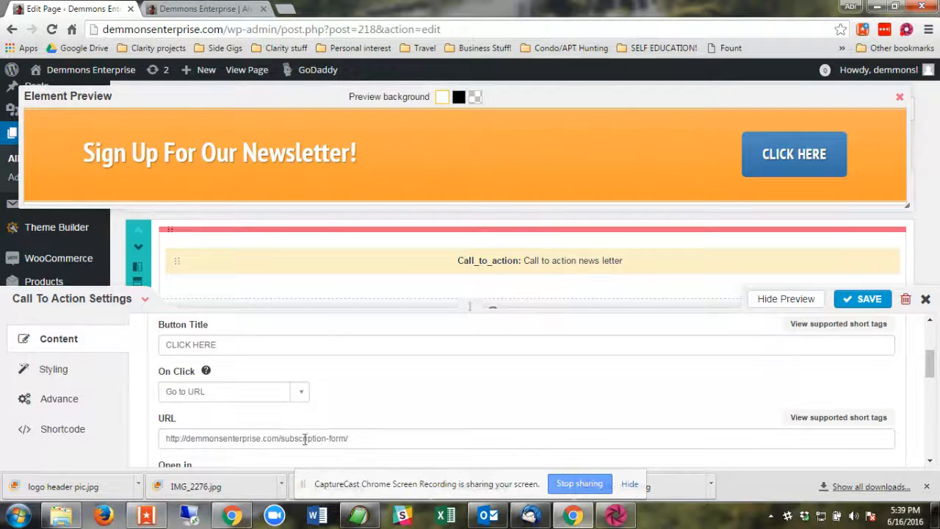
click(852, 299)
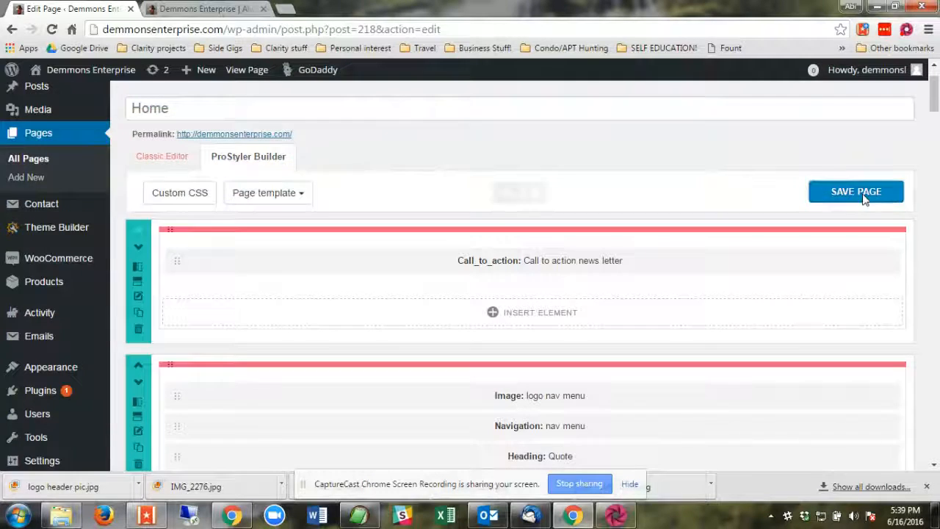
click(861, 194)
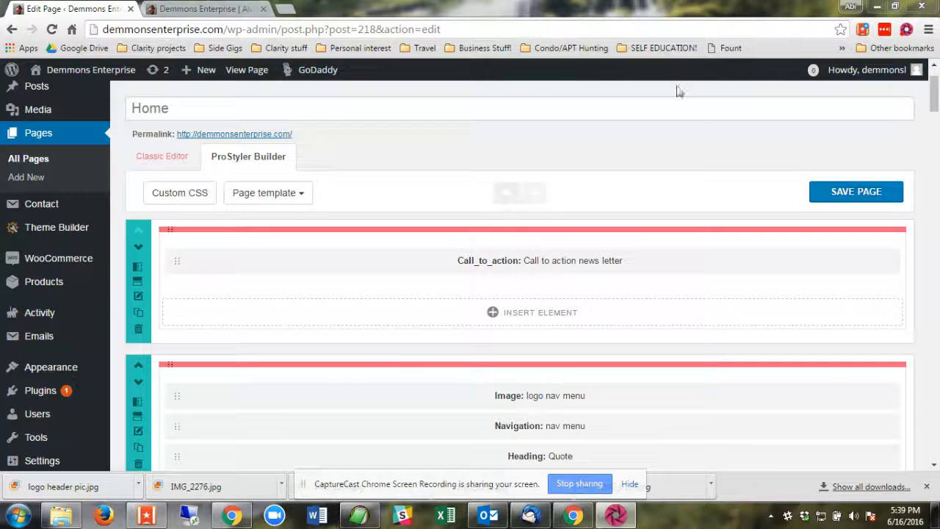
Open the settings of the homepagephoto image element and scroll through its preview.
scroll(658, 320, down, 2)
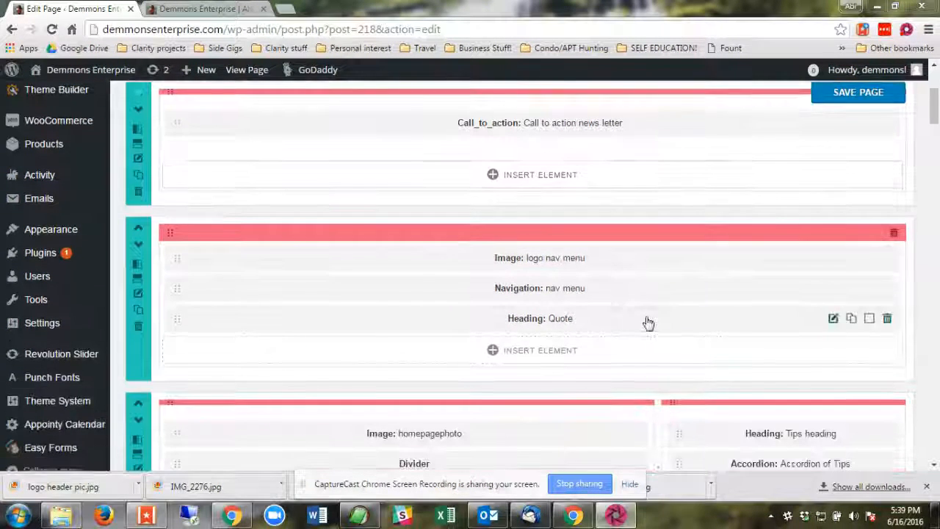
scroll(619, 296, down, 3)
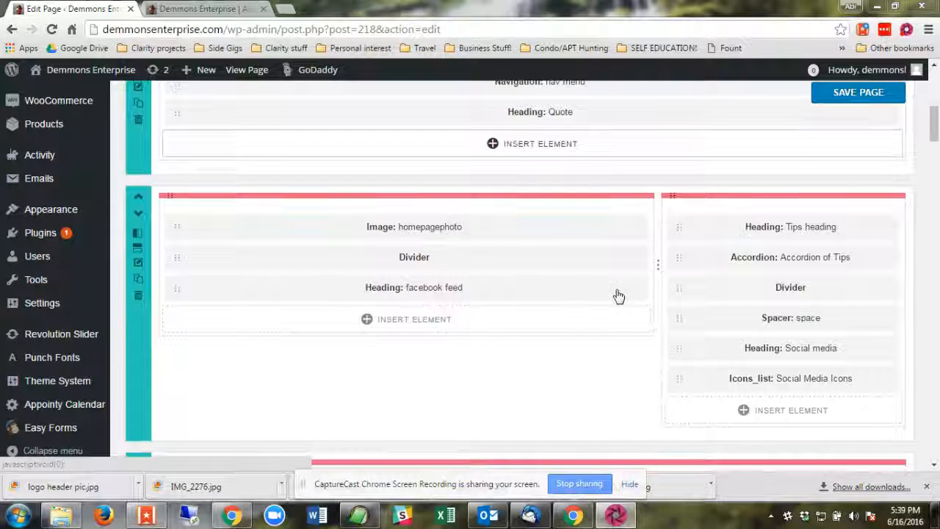
scroll(619, 296, down, 1)
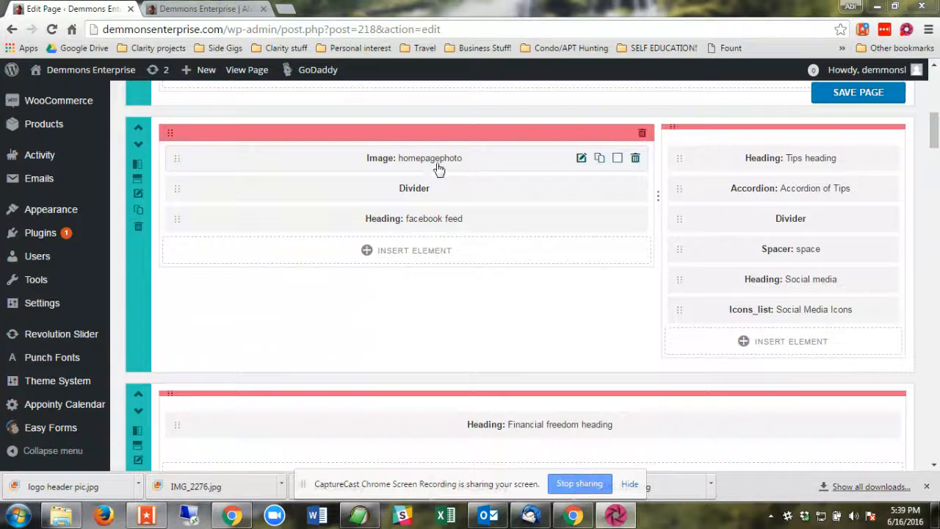
click(580, 159)
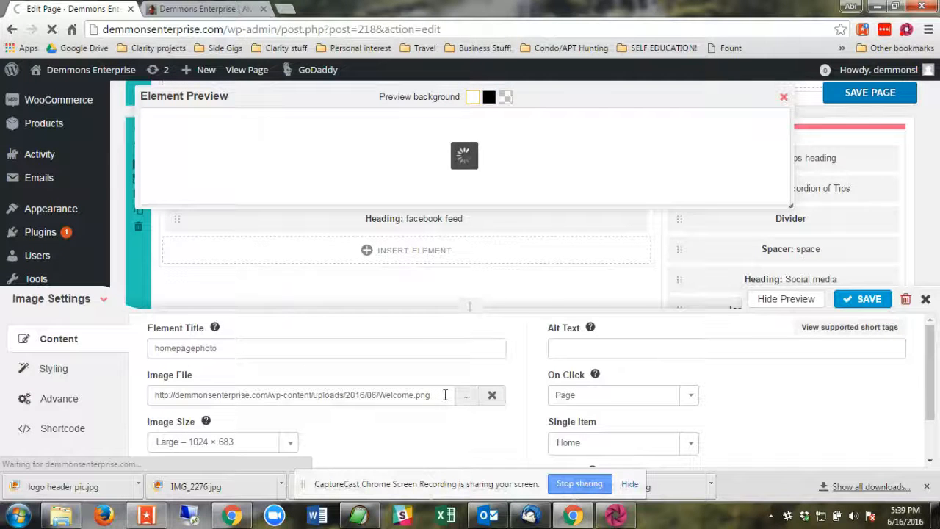
scroll(516, 191, down, 5)
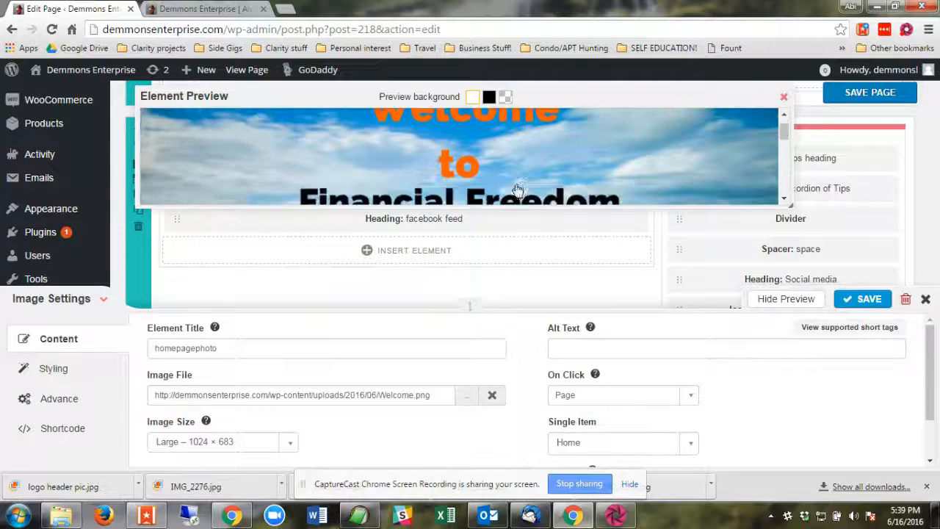
scroll(519, 194, up, 5)
scroll(547, 184, down, 7)
scroll(514, 183, down, 1)
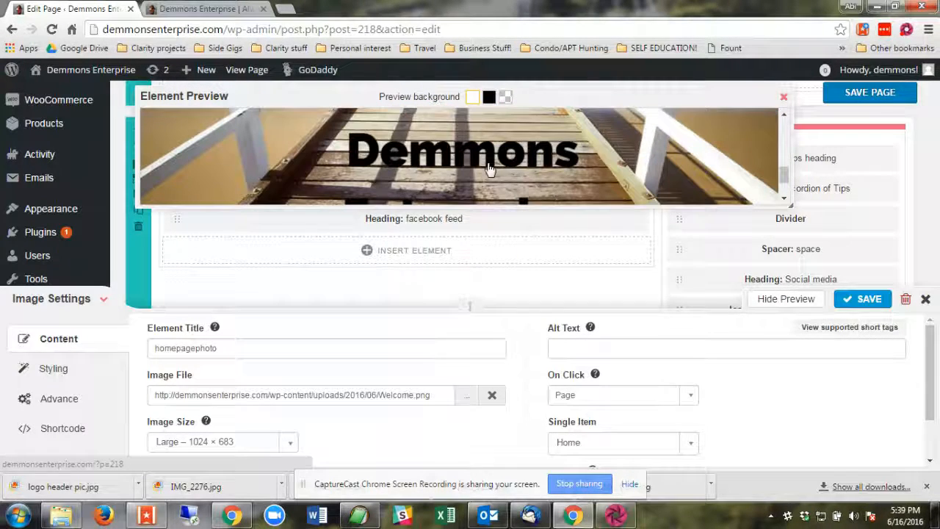
Browse the media library for a replacement homepage photo, then close it without choosing anything.
click(467, 400)
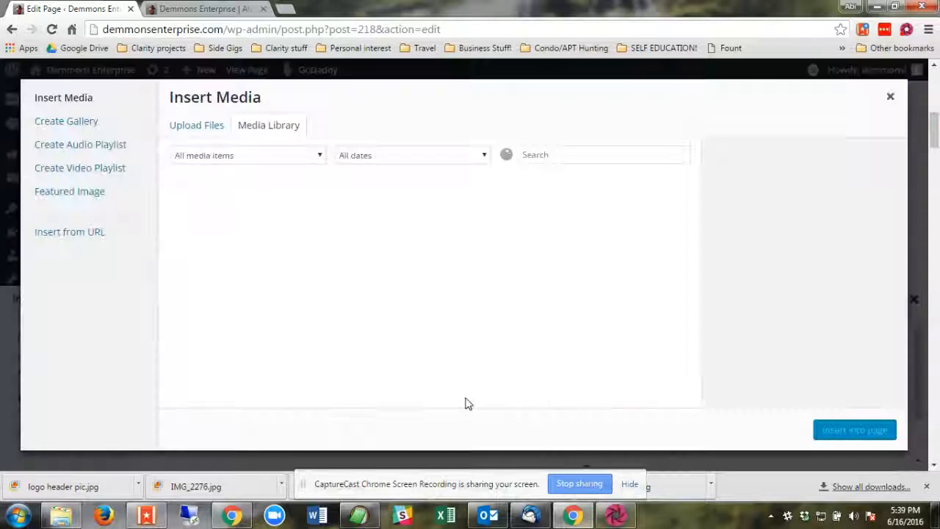
scroll(465, 326, down, 5)
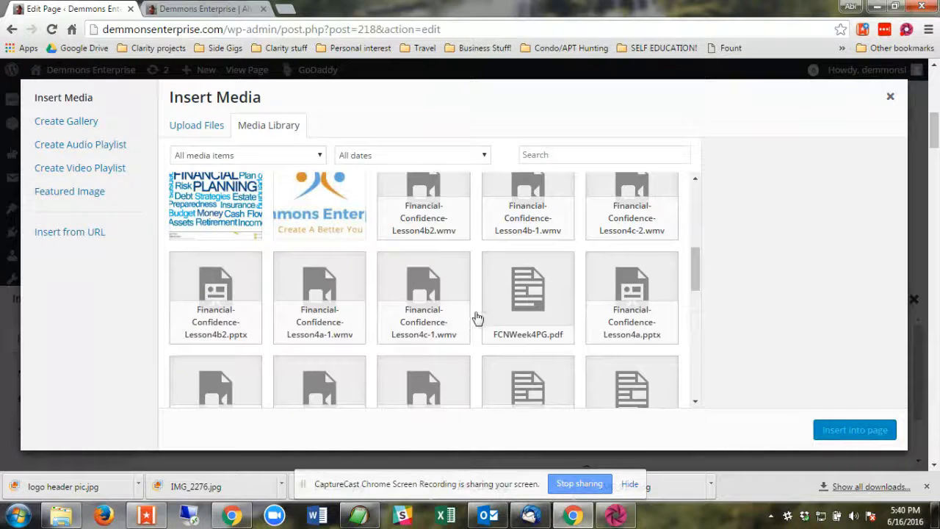
scroll(478, 317, down, 5)
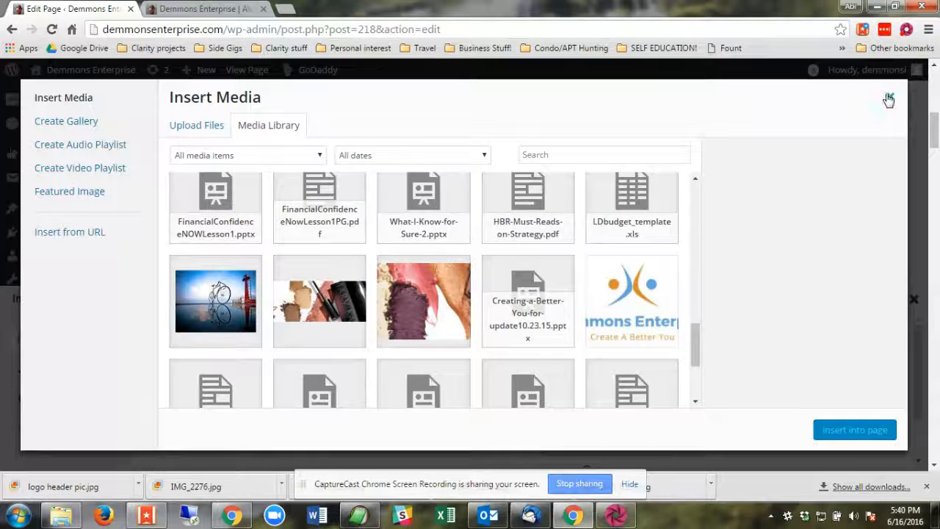
click(888, 99)
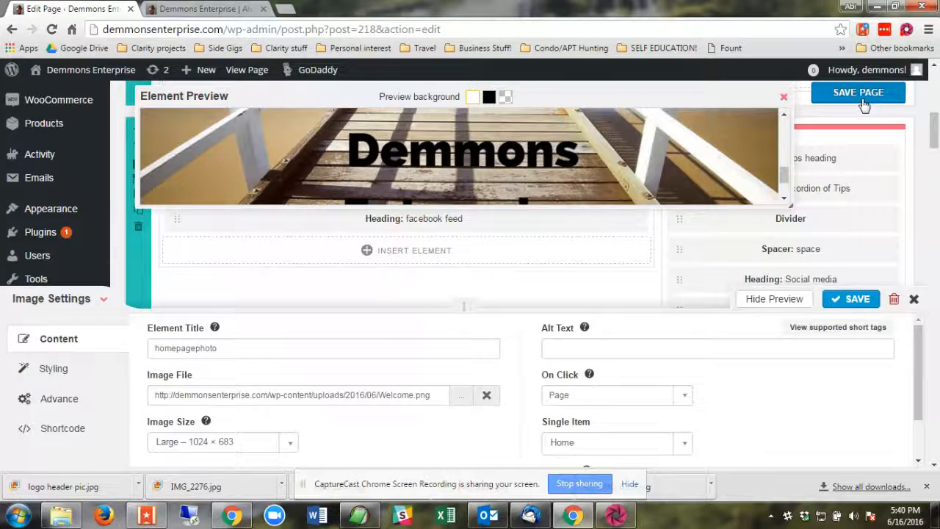
Check the image size options for the homepagephoto element and save the element.
click(291, 447)
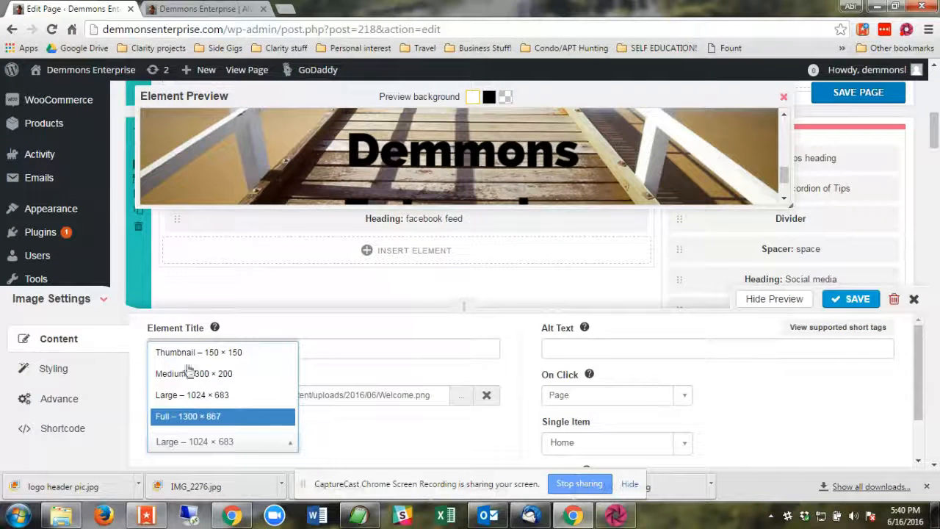
click(371, 441)
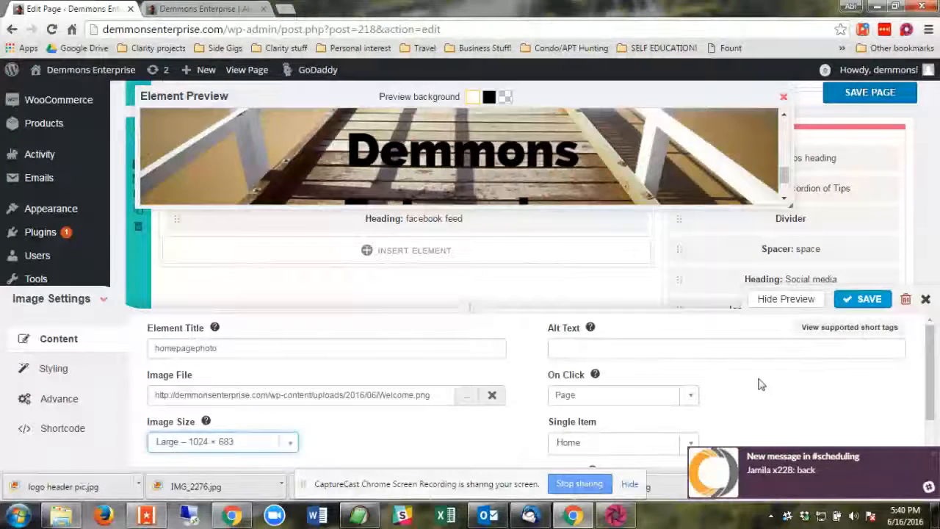
click(857, 301)
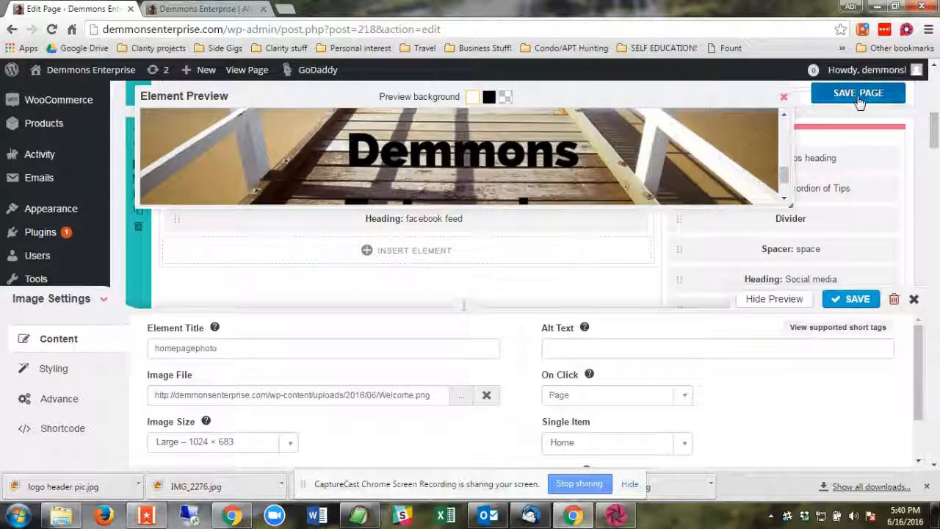
click(856, 300)
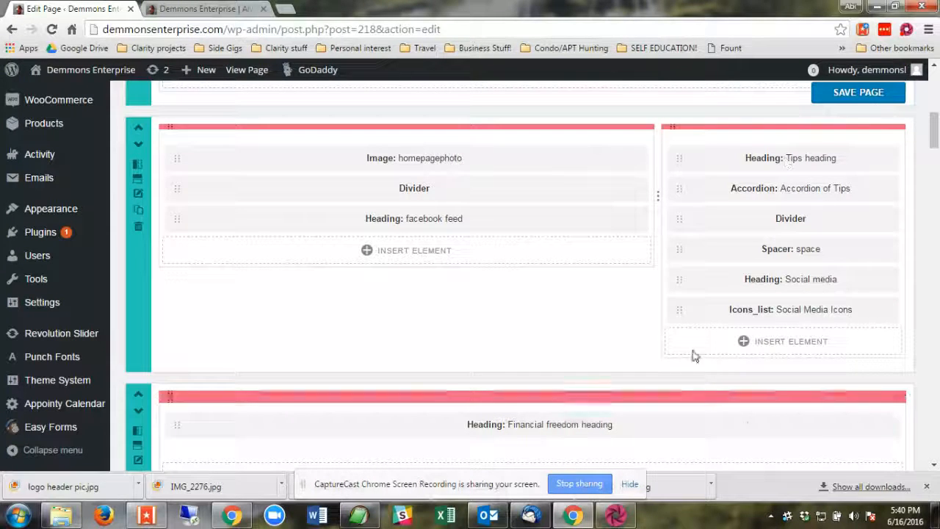
Switch to the live site tab to inspect the homepage photo and the Our Tips accordion, then return to the editor.
click(213, 8)
scroll(797, 180, down, 3)
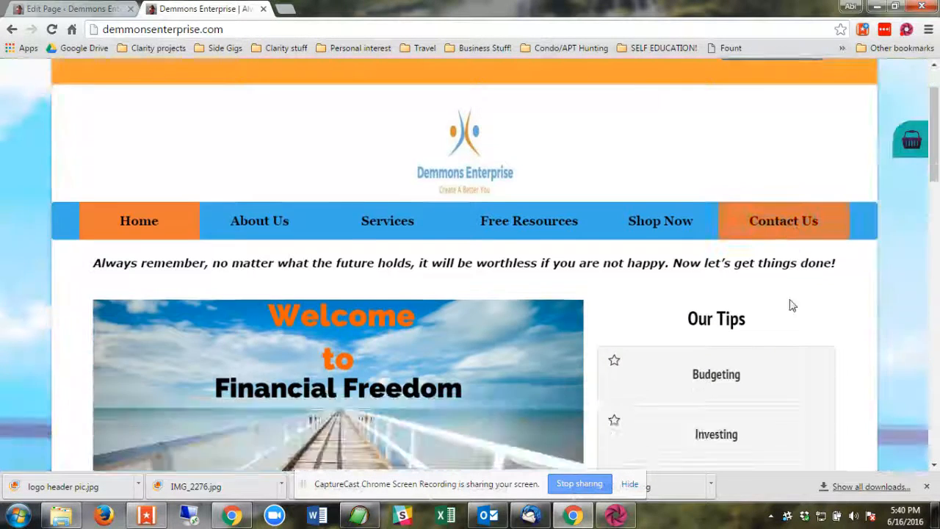
scroll(723, 154, down, 1)
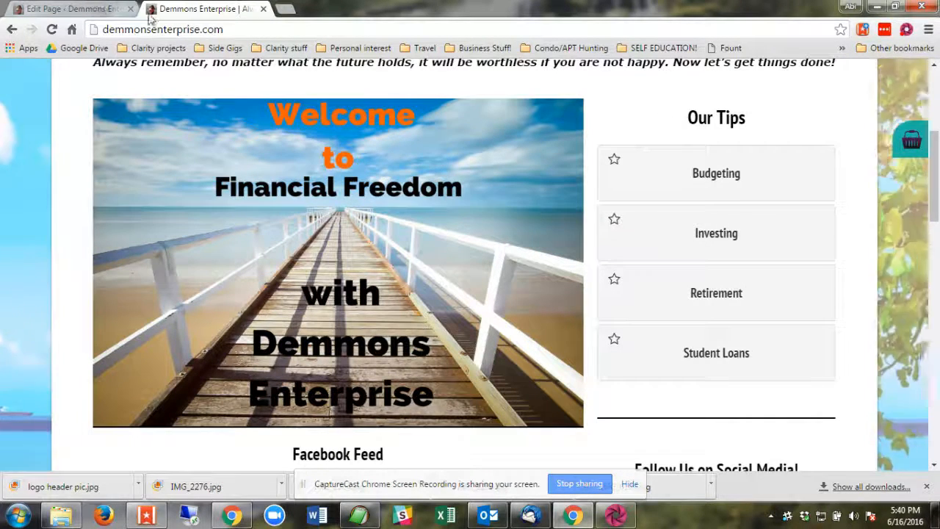
click(727, 188)
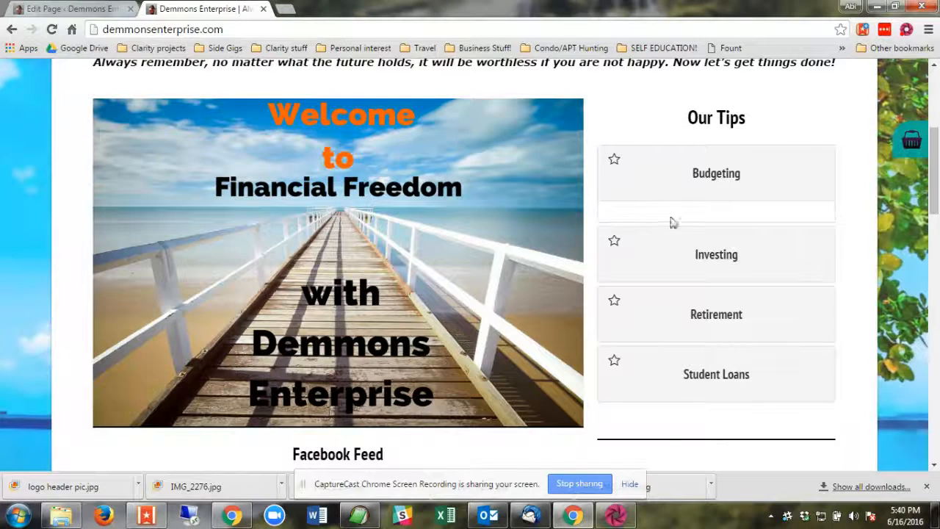
click(82, 8)
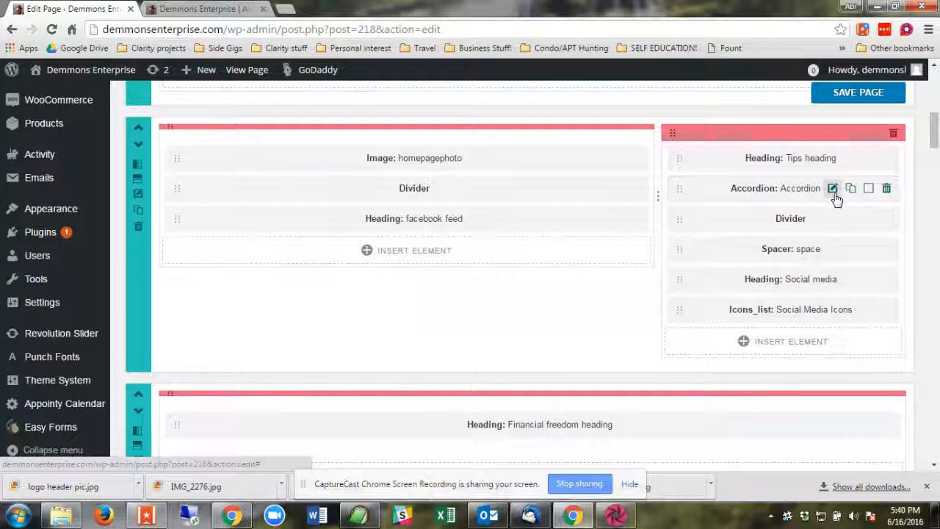
Open the Accordion of Tips settings and expand the Budgeting item to edit its body.
click(833, 189)
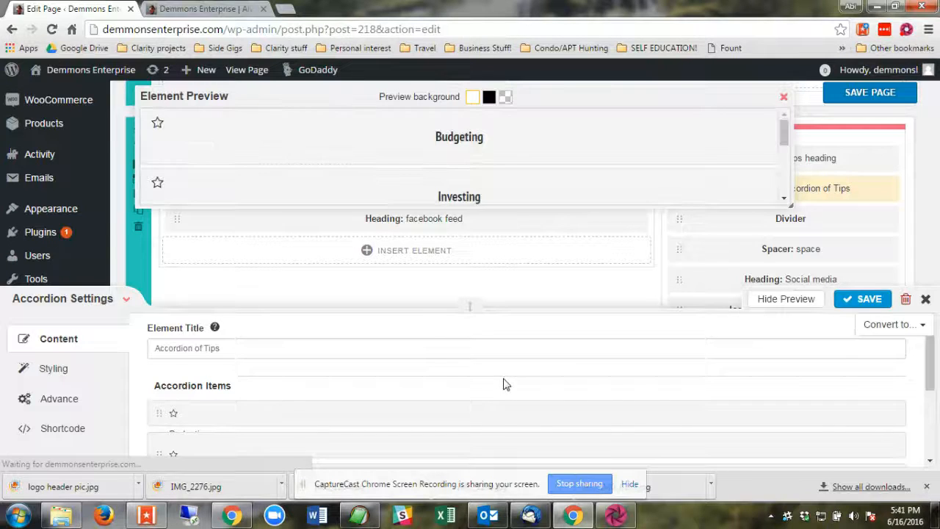
scroll(504, 384, down, 3)
scroll(505, 385, up, 2)
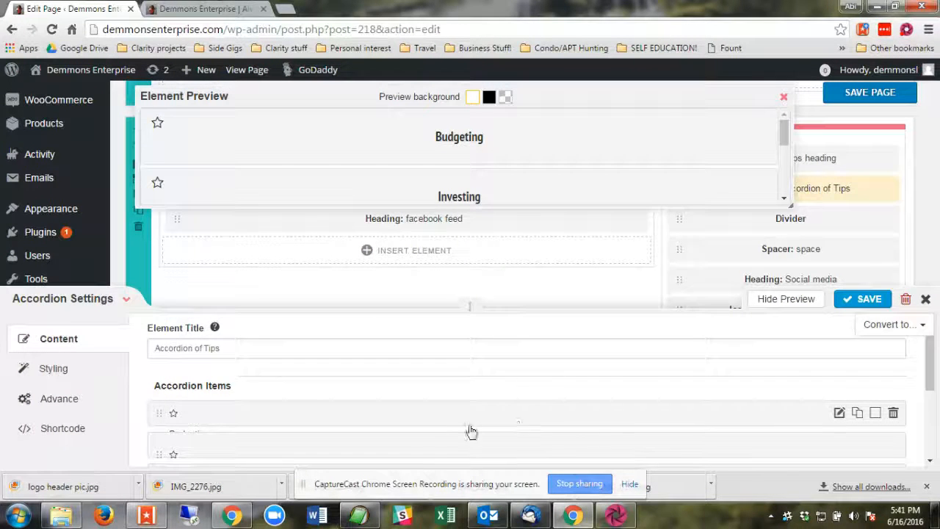
scroll(437, 434, down, 3)
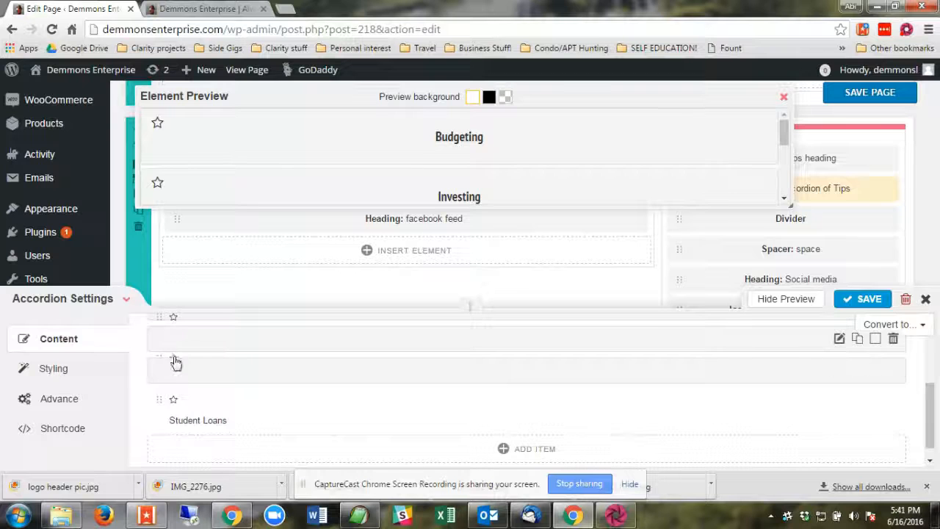
scroll(505, 405, up, 3)
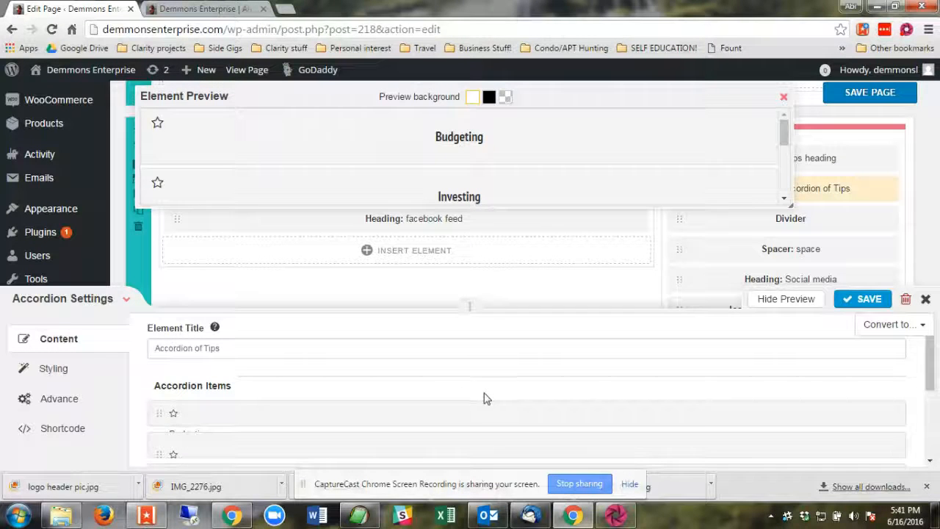
click(838, 416)
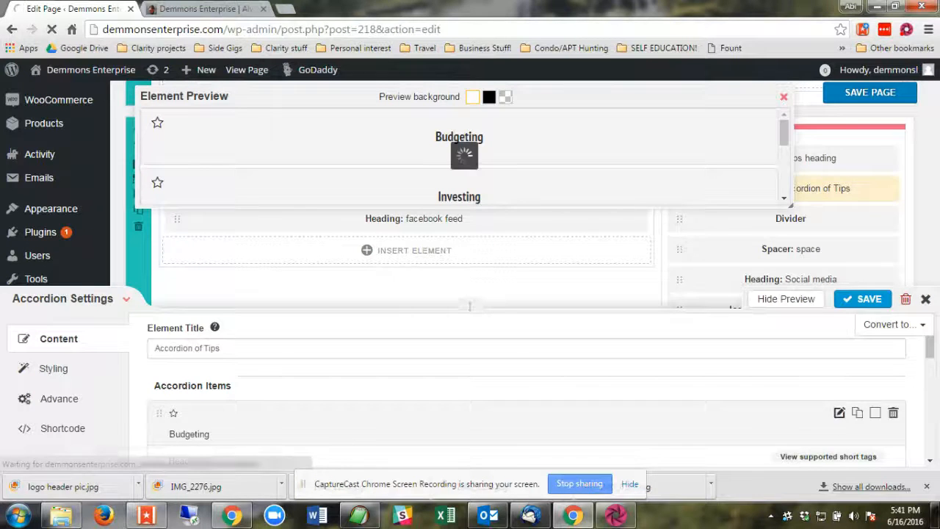
scroll(335, 437, down, 1)
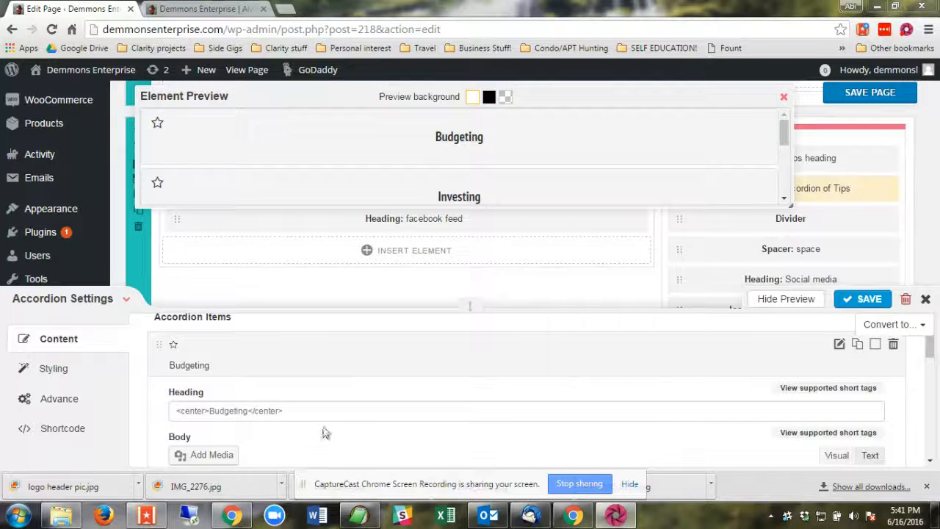
scroll(206, 371, down, 1)
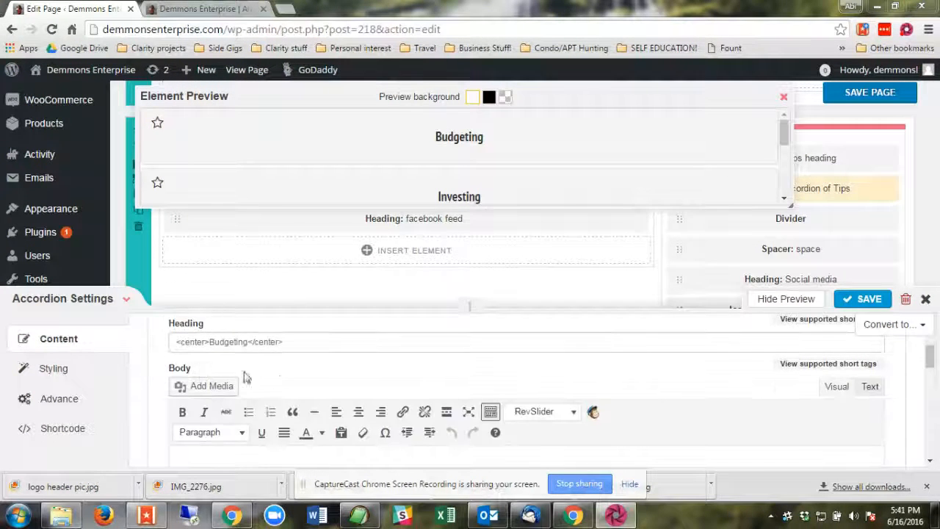
scroll(304, 392, down, 1)
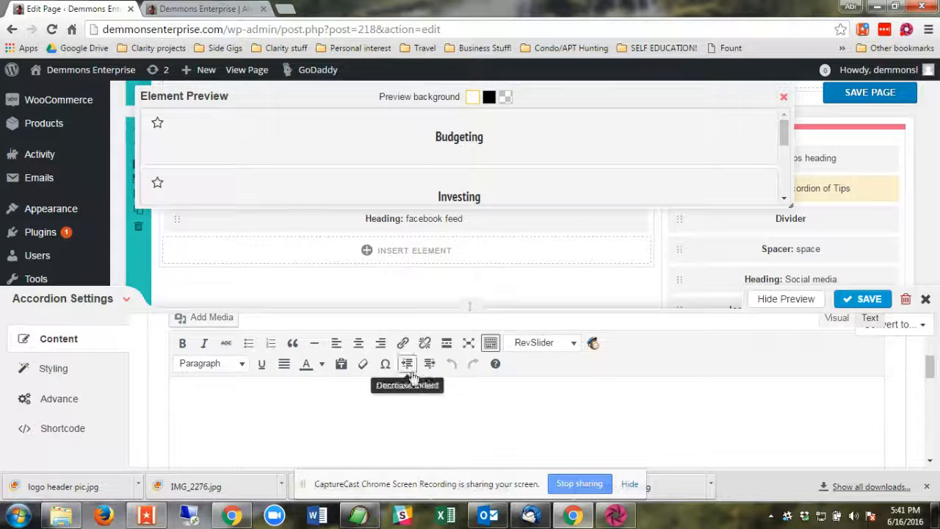
Add a bulleted line 'Save money' to the Budgeting item's body and save the accordion.
click(248, 343)
key(Caps_Lock)
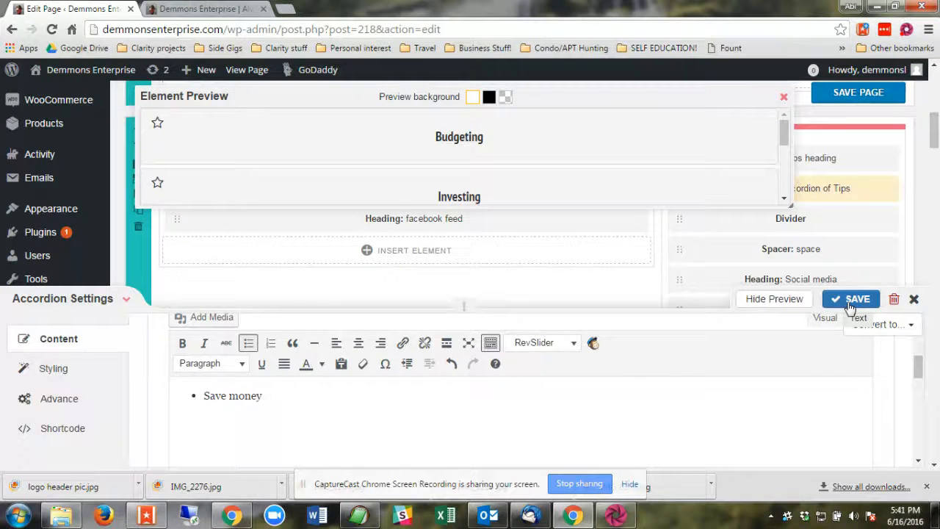
click(852, 94)
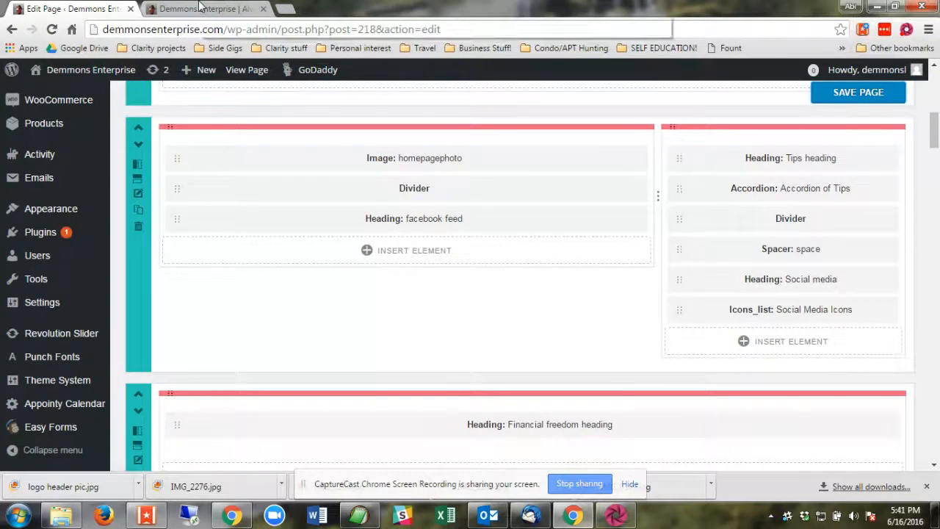
Reload the live site and test the Our Tips accordion items, then return to the editor.
click(199, 7)
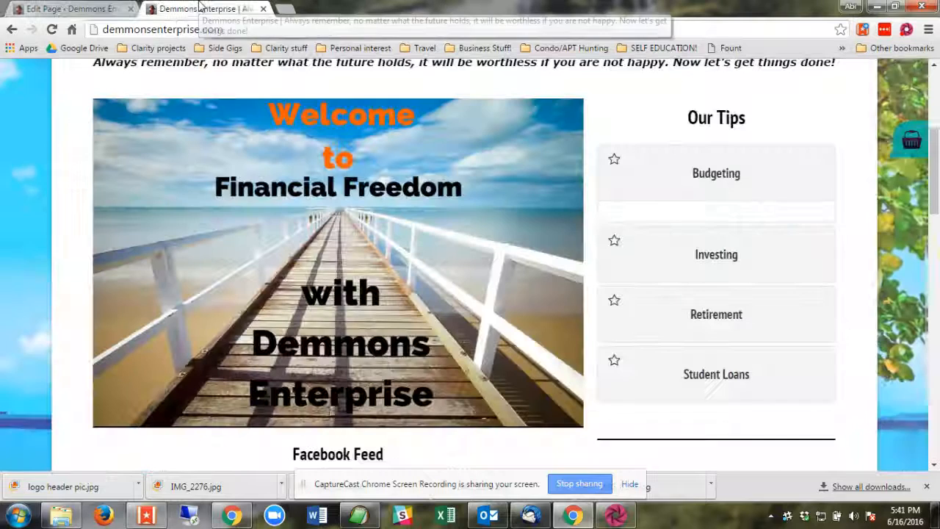
click(52, 32)
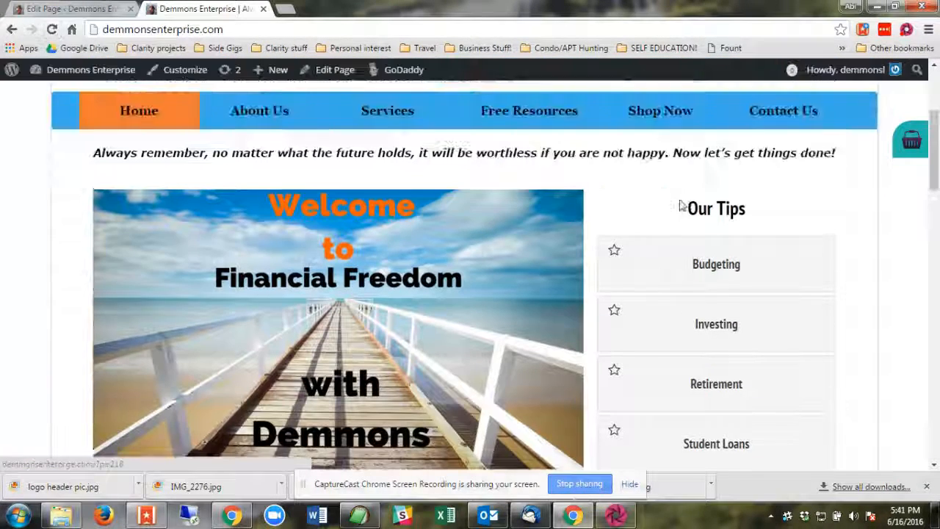
click(705, 277)
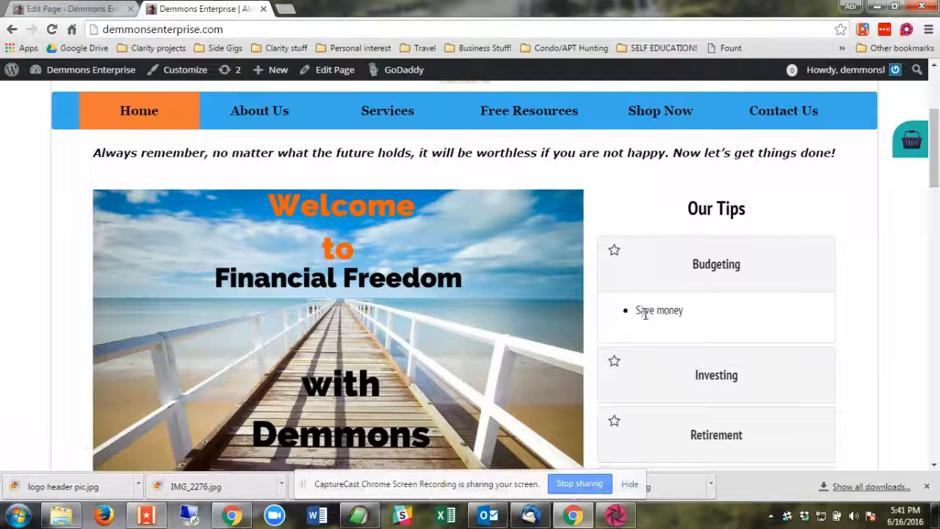
click(663, 272)
scroll(734, 272, down, 1)
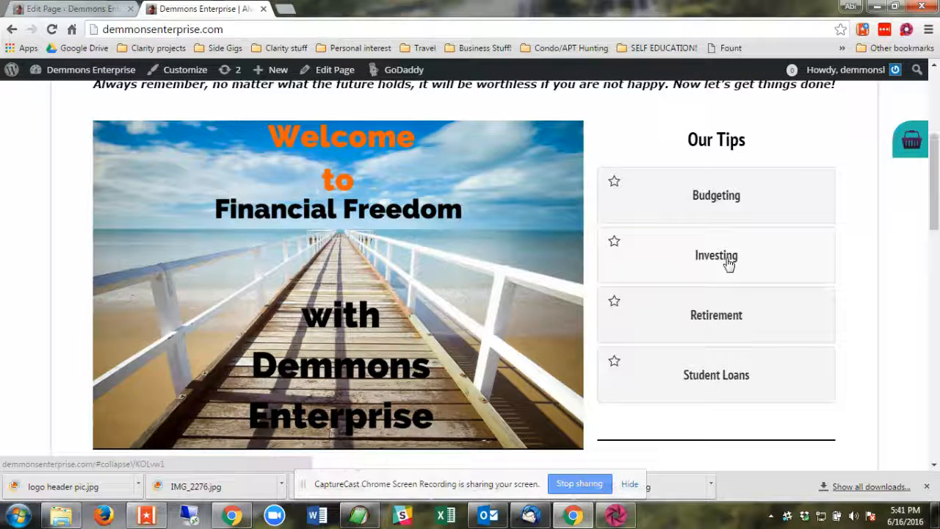
click(727, 264)
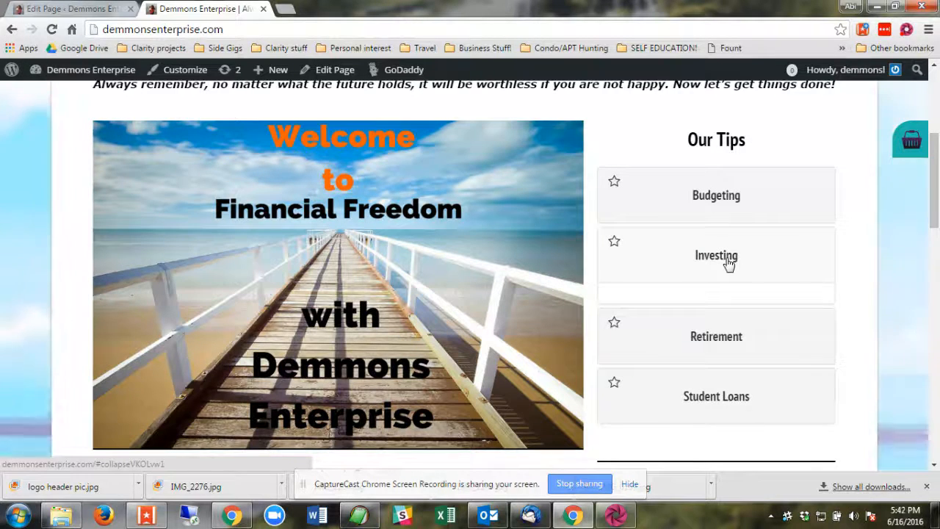
click(727, 264)
click(730, 315)
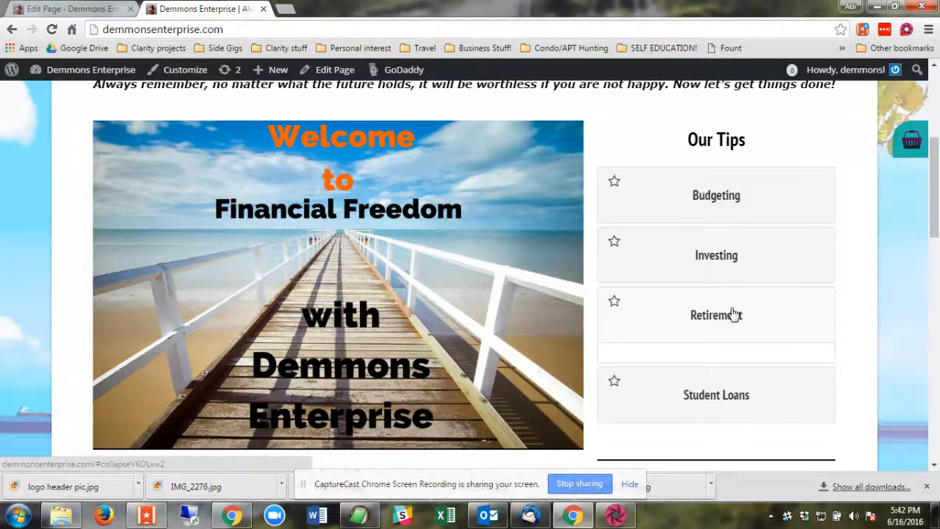
click(730, 315)
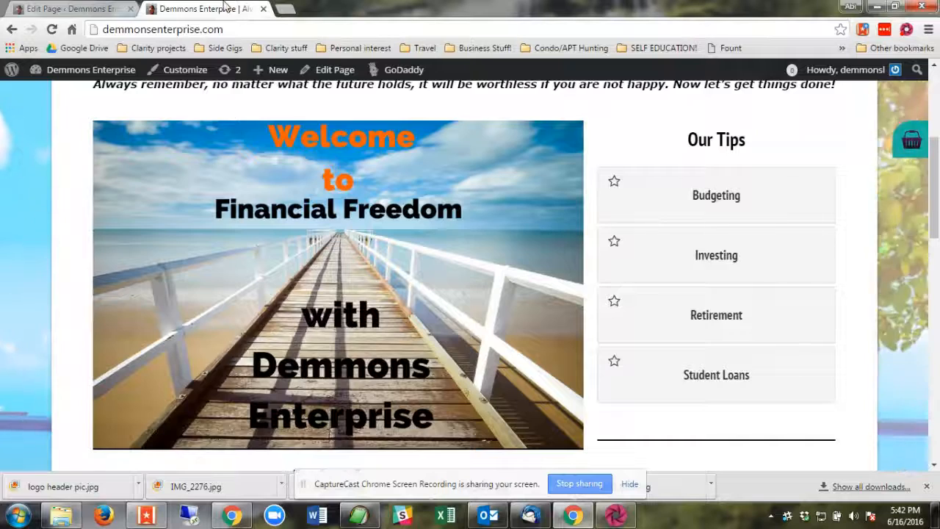
key(ctrl+Tab)
Open the Financial confidence now video element, browse the media library for its video file, close it without choosing, and save the page.
scroll(779, 300, down, 1)
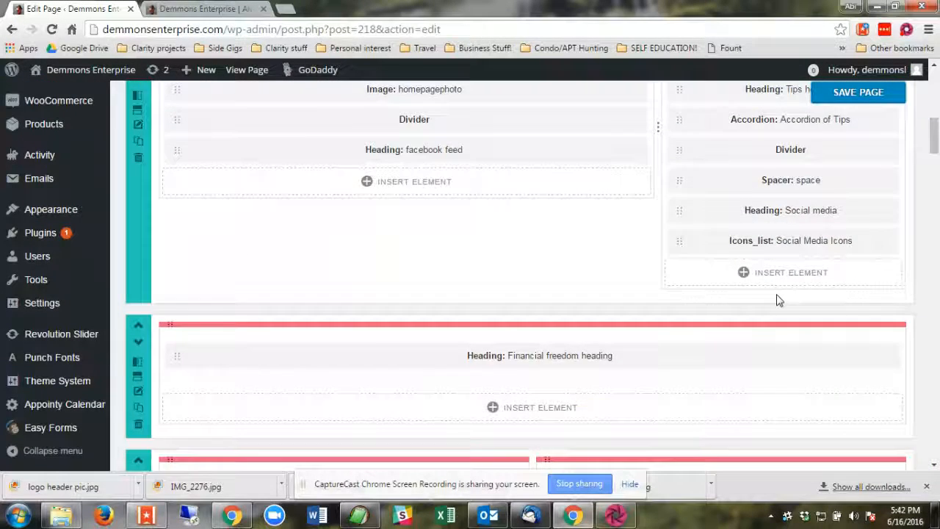
scroll(777, 300, down, 2)
scroll(779, 295, down, 1)
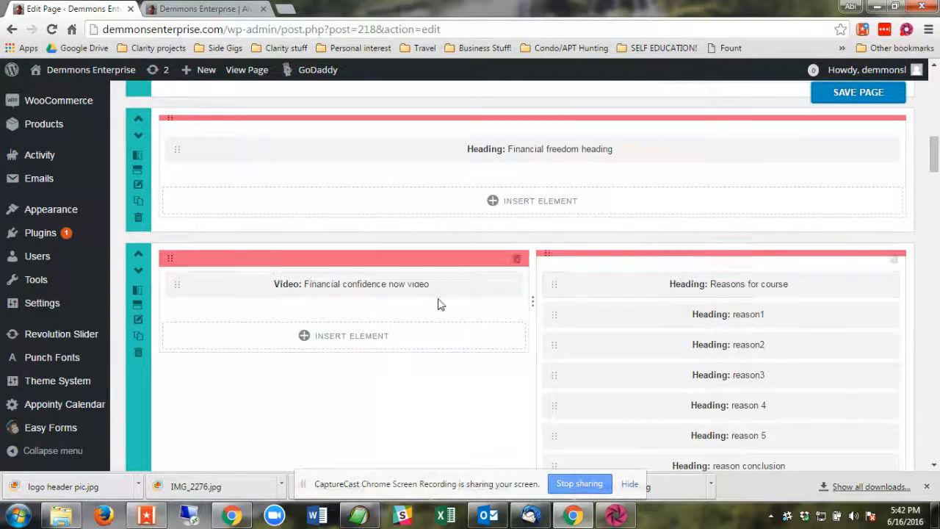
mouse_move(426, 293)
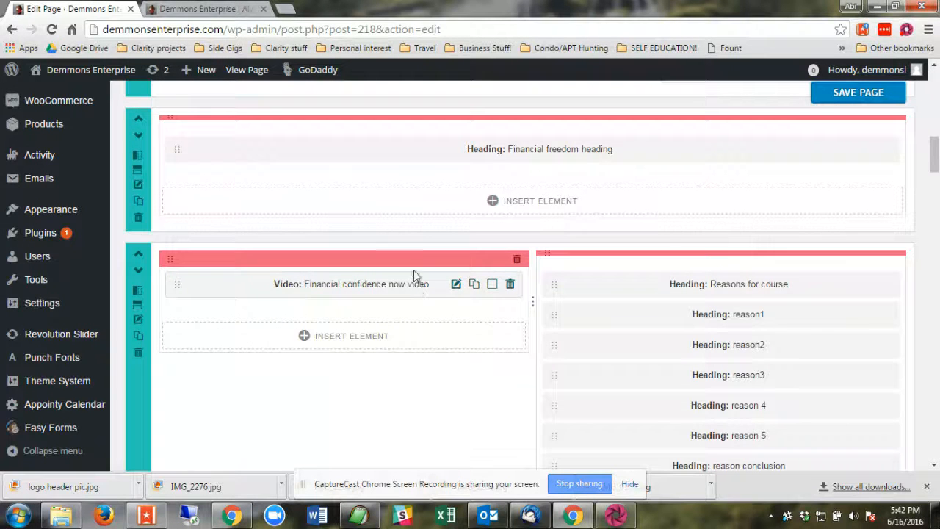
click(457, 284)
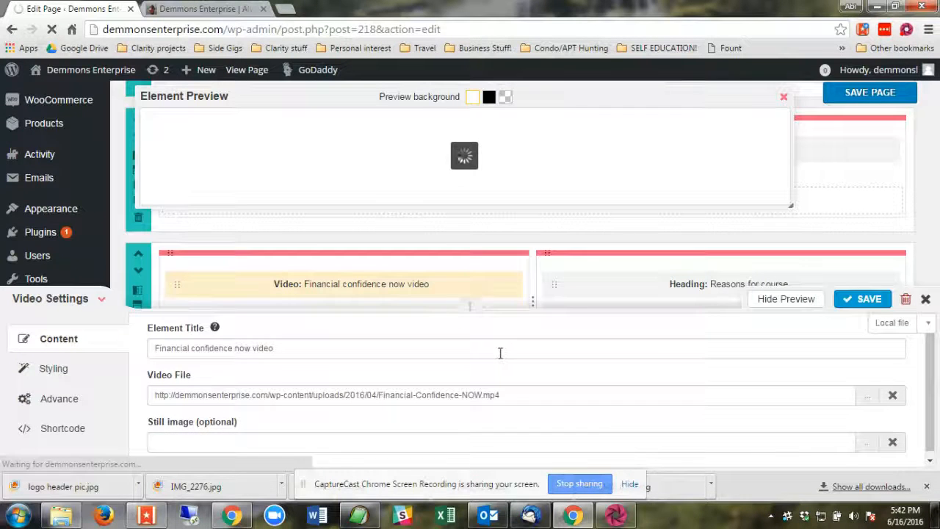
click(868, 393)
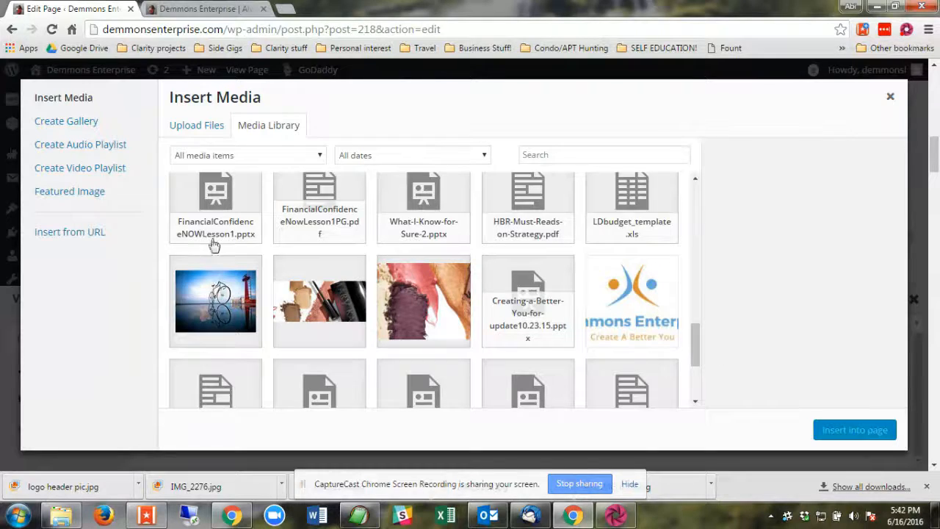
scroll(426, 283, up, 5)
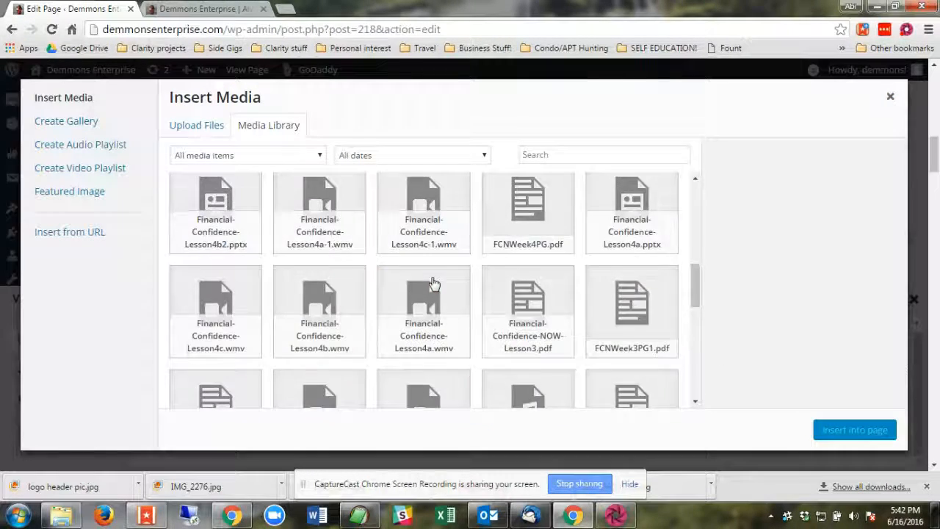
scroll(434, 284, up, 6)
scroll(623, 282, down, 6)
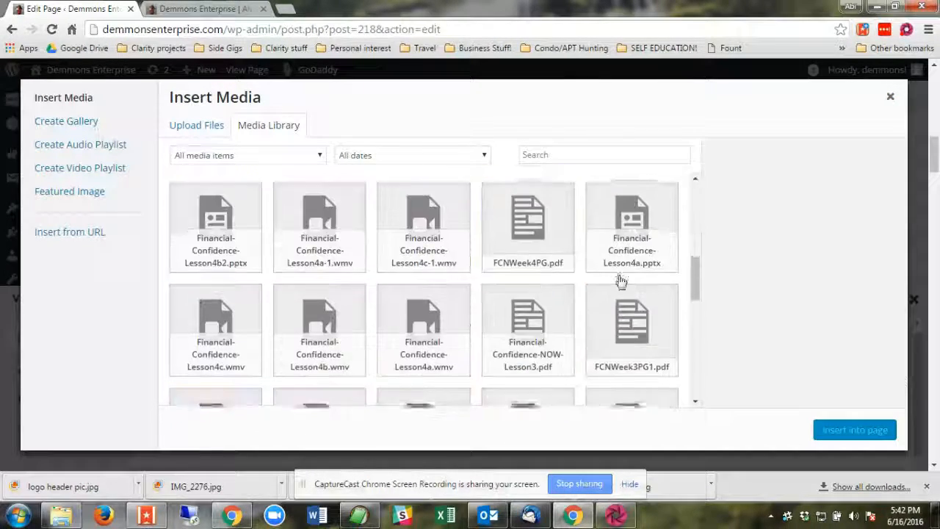
scroll(624, 279, down, 10)
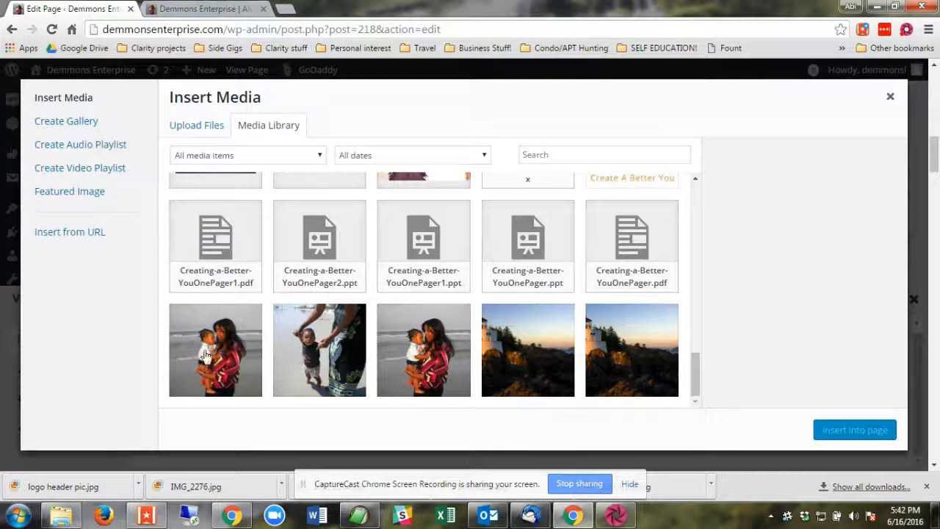
click(888, 98)
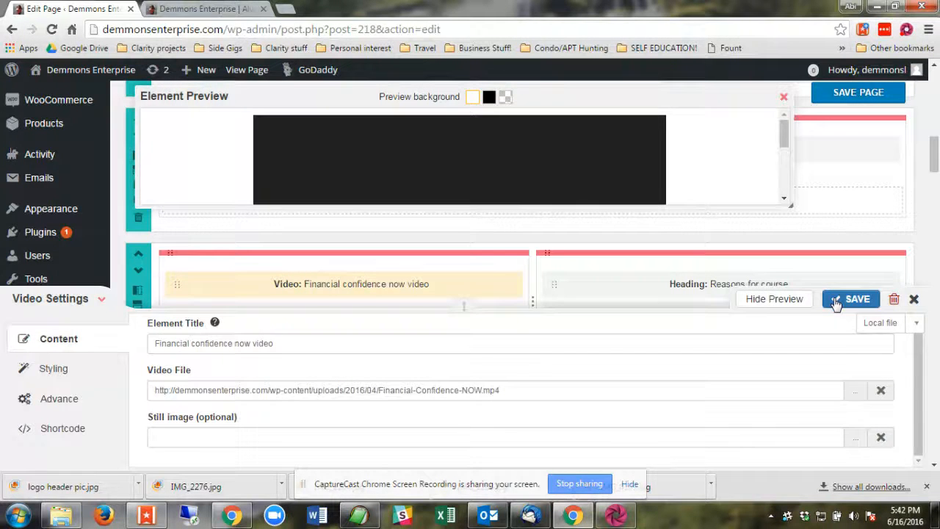
click(842, 96)
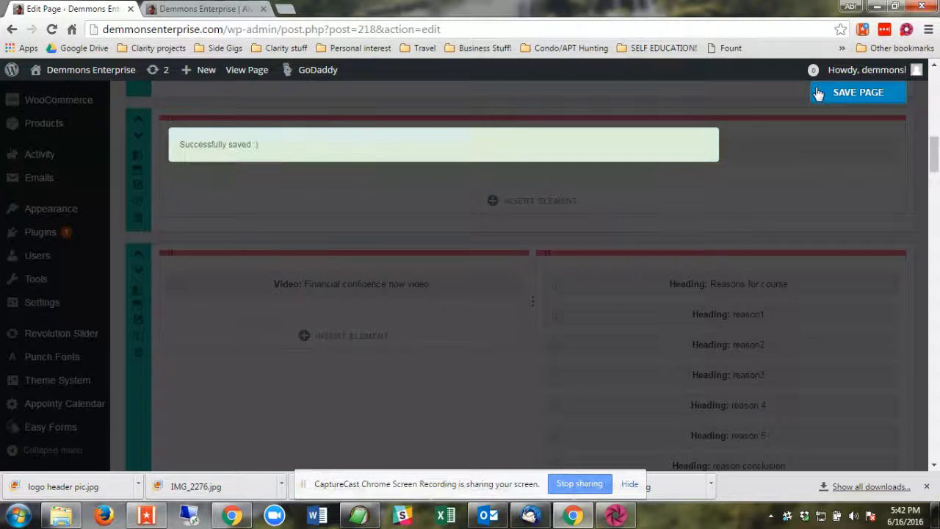
Open the reason1 heading's settings to review its text, then close them.
scroll(771, 168, down, 2)
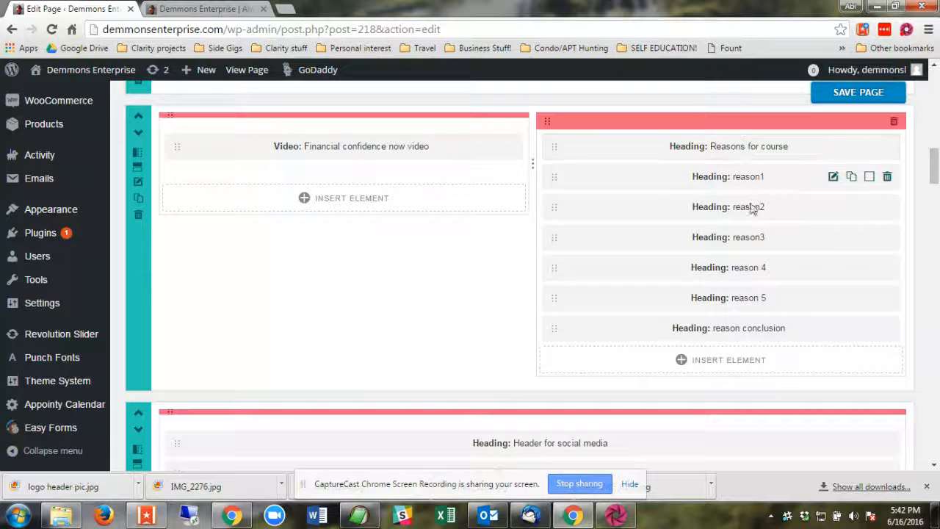
click(834, 178)
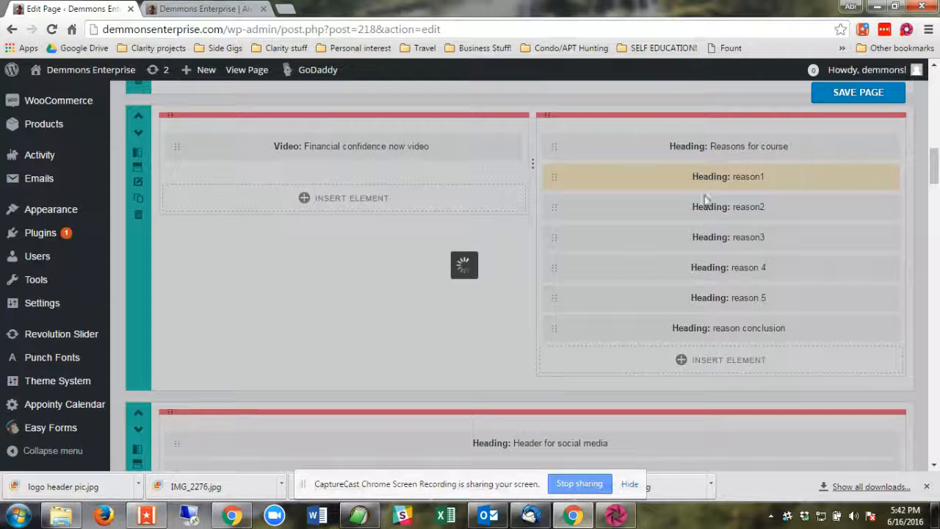
scroll(309, 378, down, 1)
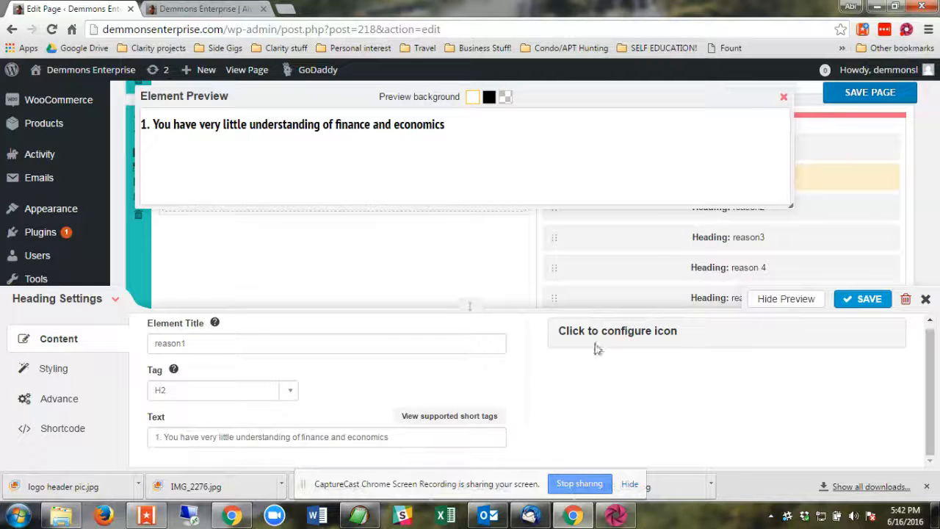
click(914, 300)
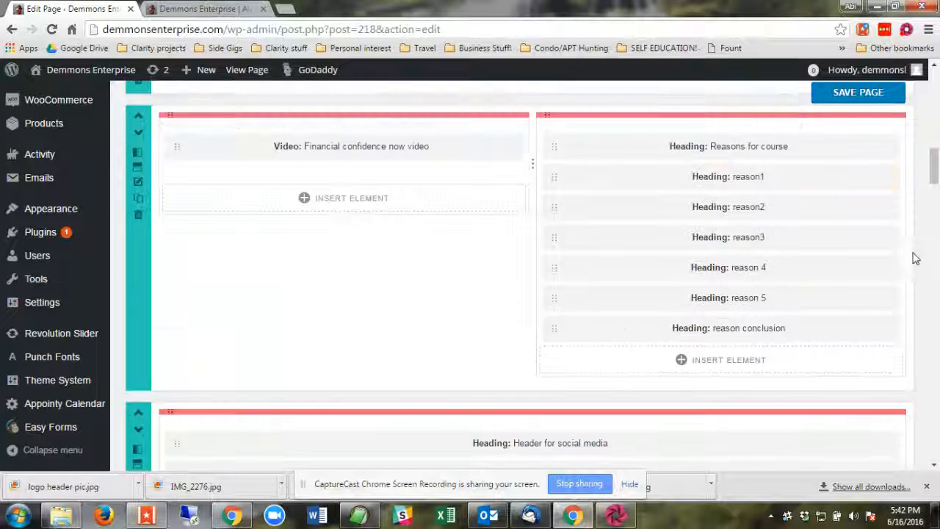
Review the CTA Financial Freedom course copy call-to-action's button title, URL and color, then save the element and the page.
scroll(907, 259, down, 2)
scroll(904, 261, down, 2)
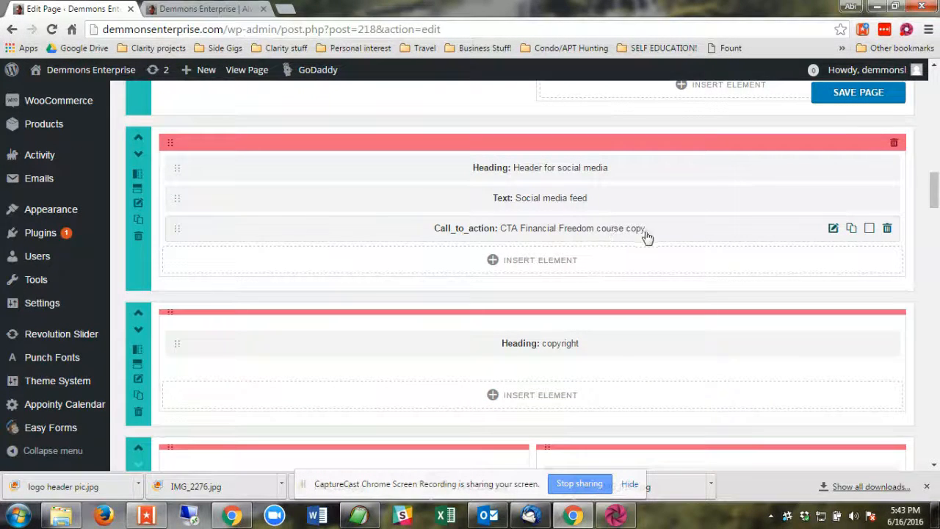
click(833, 228)
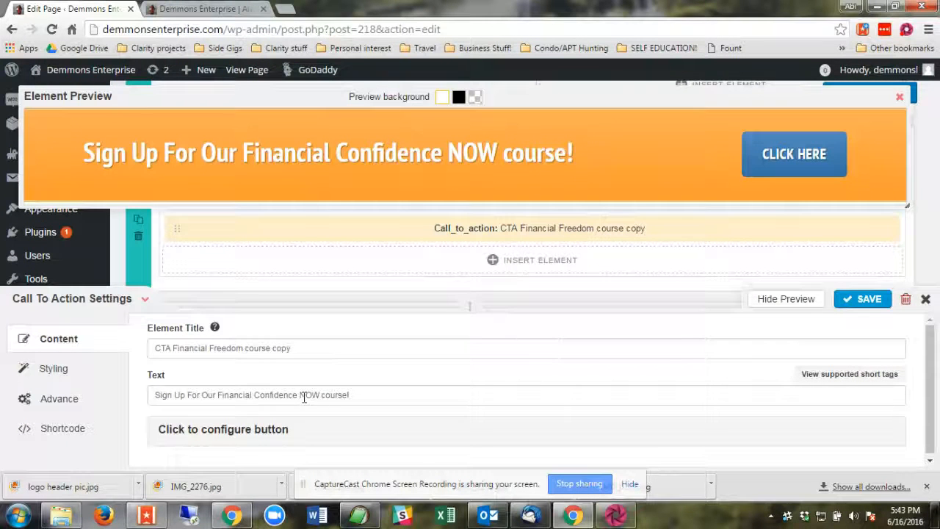
click(245, 437)
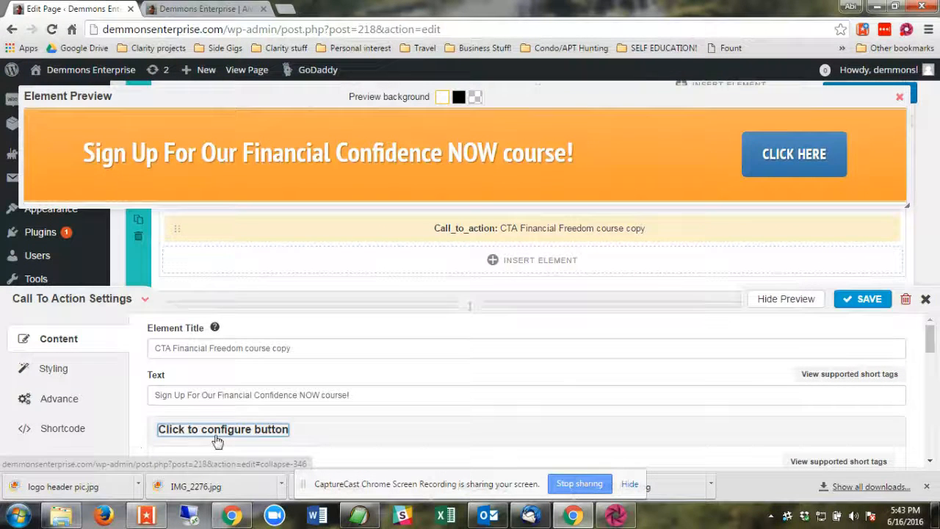
scroll(257, 430, down, 3)
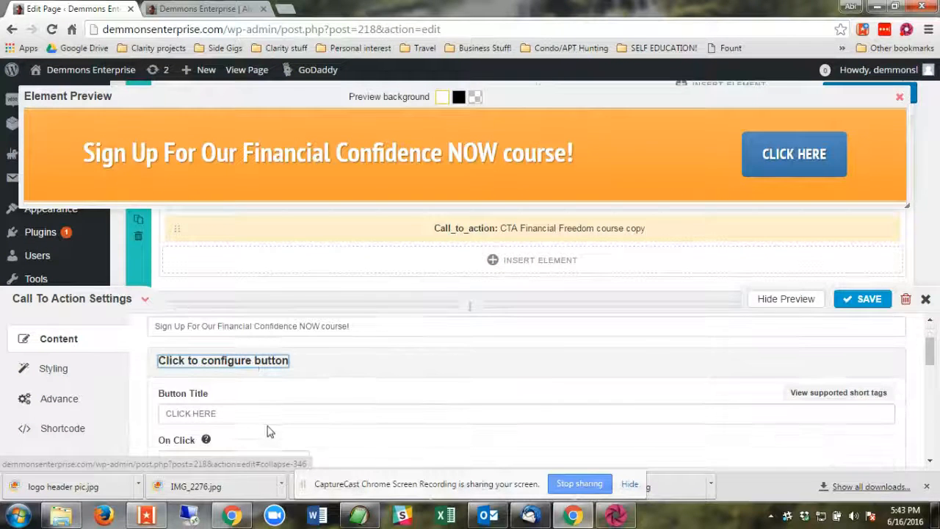
scroll(220, 389, up, 1)
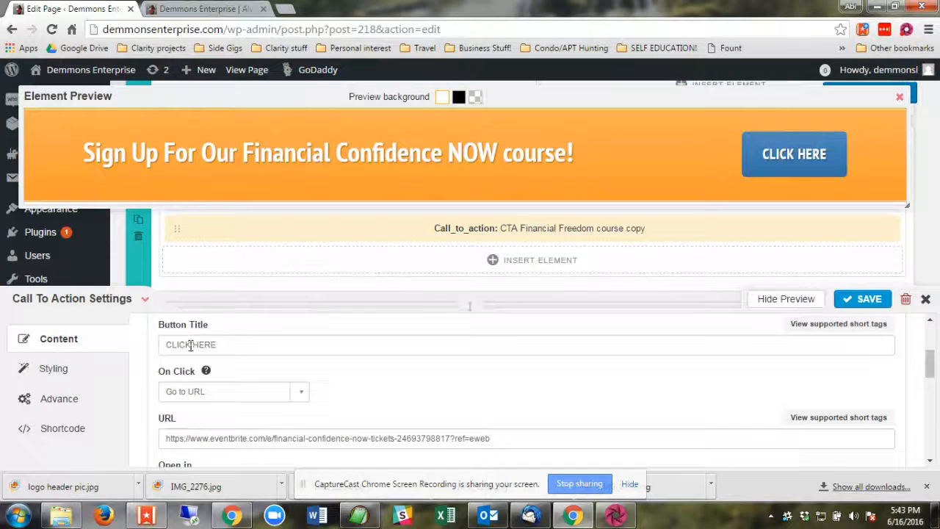
scroll(205, 352, down, 3)
scroll(235, 411, down, 4)
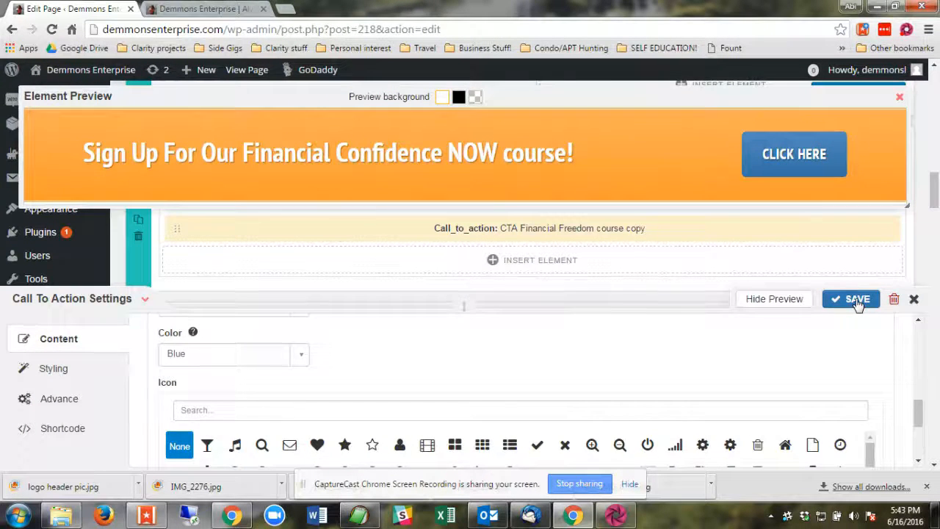
click(855, 301)
click(859, 94)
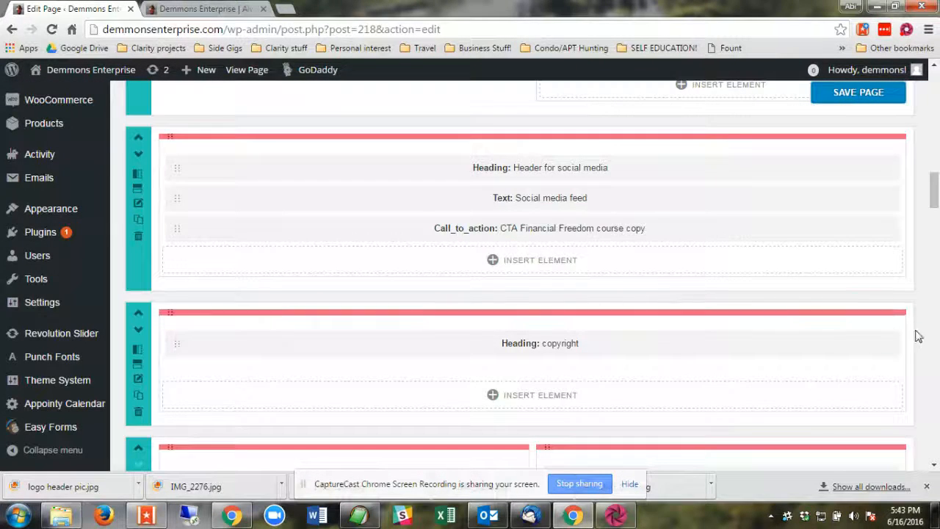
Open the About Us page for editing from the list of all pages.
scroll(738, 338, up, 10)
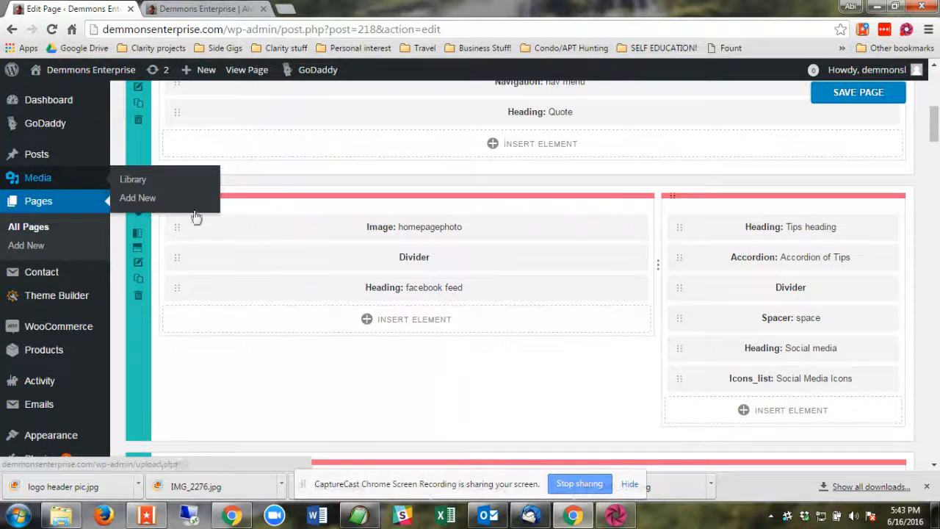
click(41, 208)
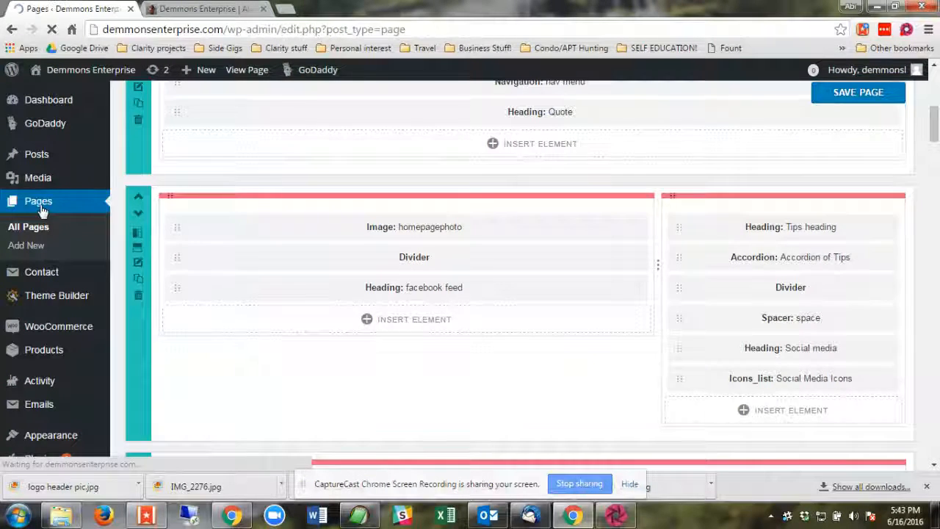
scroll(441, 279, down, 3)
scroll(424, 277, up, 3)
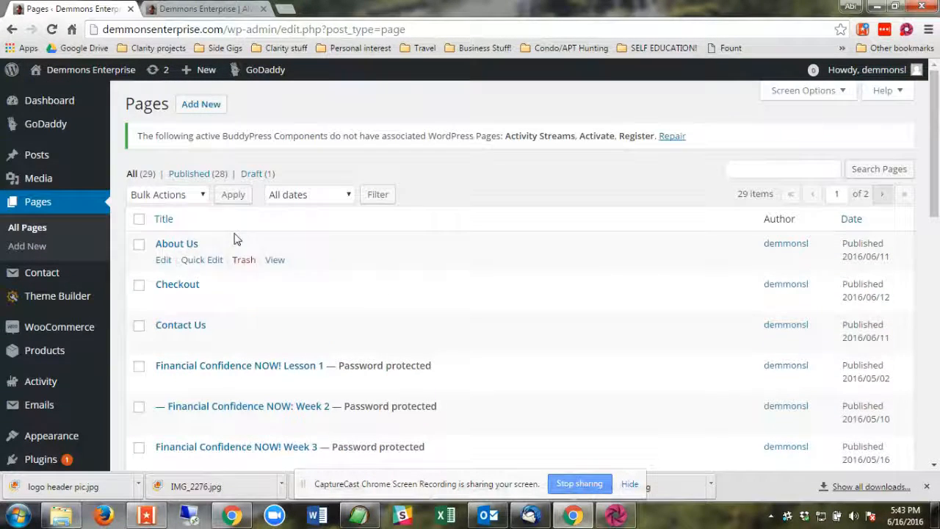
click(177, 246)
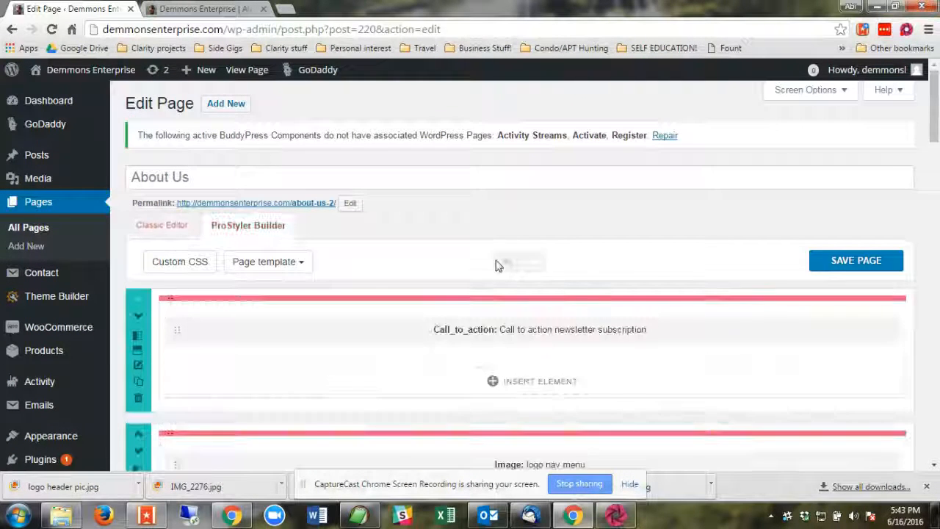
Open the NFEC Certification Logo image element and browse for its image file, then close without changes.
scroll(495, 263, down, 2)
scroll(629, 303, down, 1)
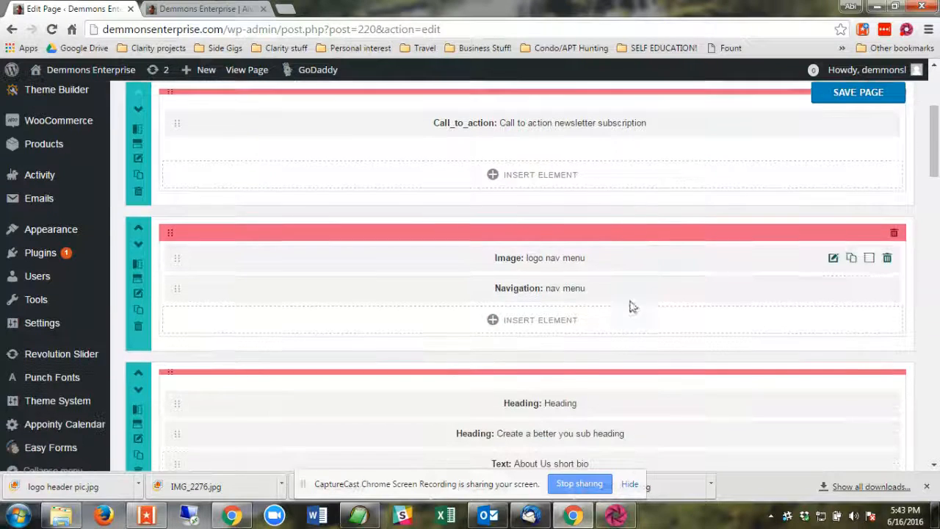
scroll(718, 345, down, 1)
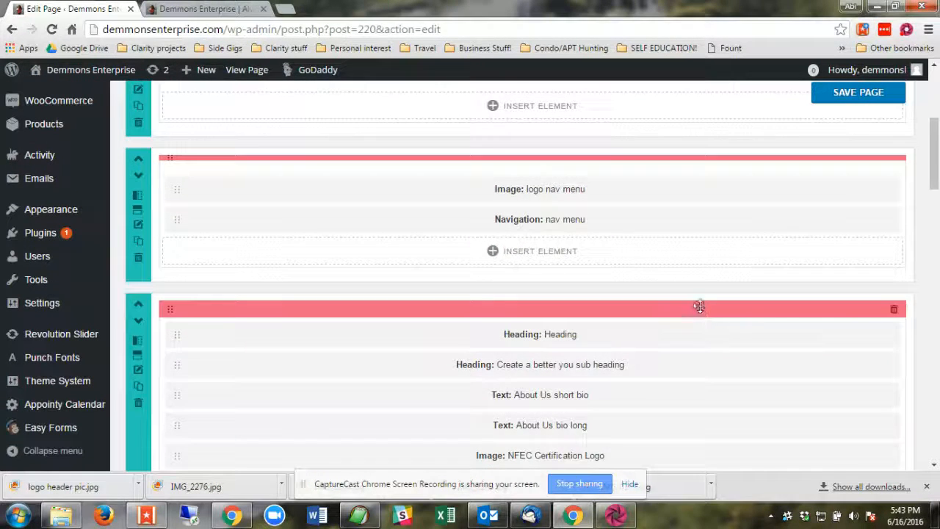
scroll(698, 307, up, 1)
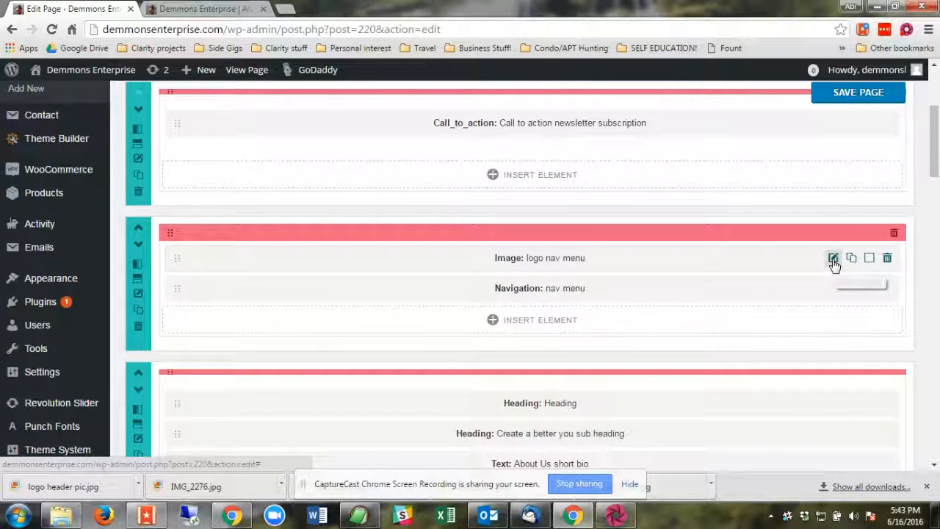
scroll(835, 266, down, 3)
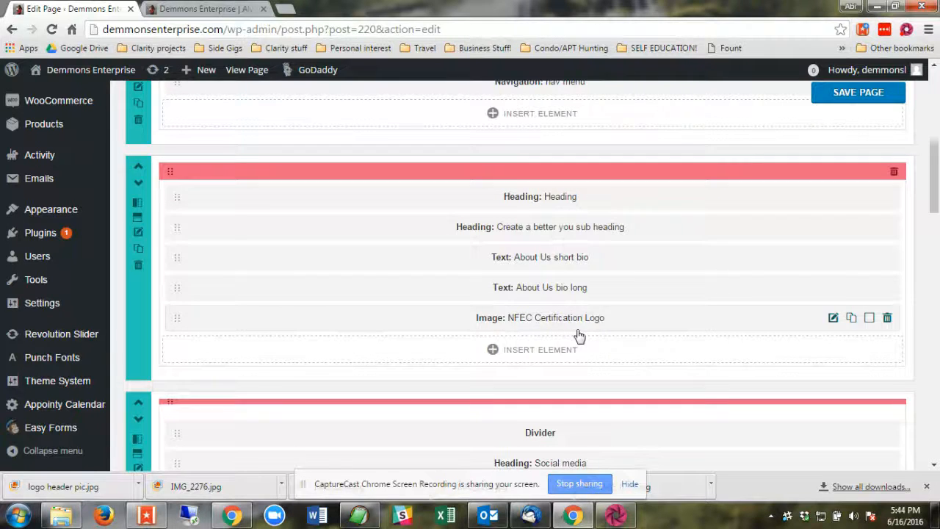
click(833, 318)
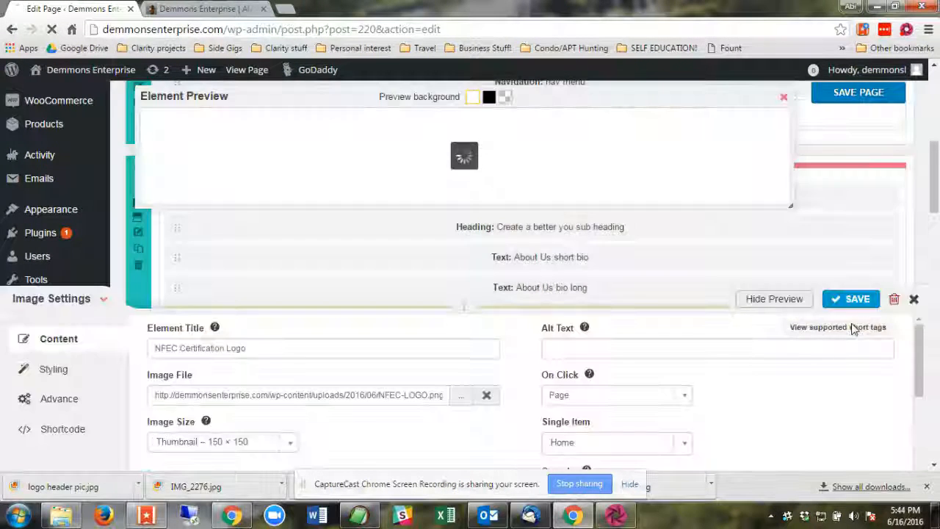
click(465, 403)
click(889, 102)
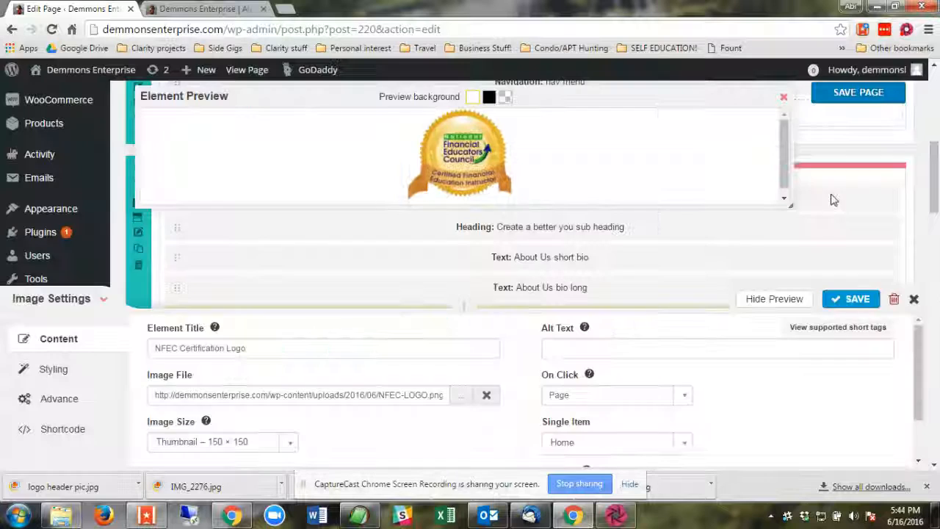
click(914, 300)
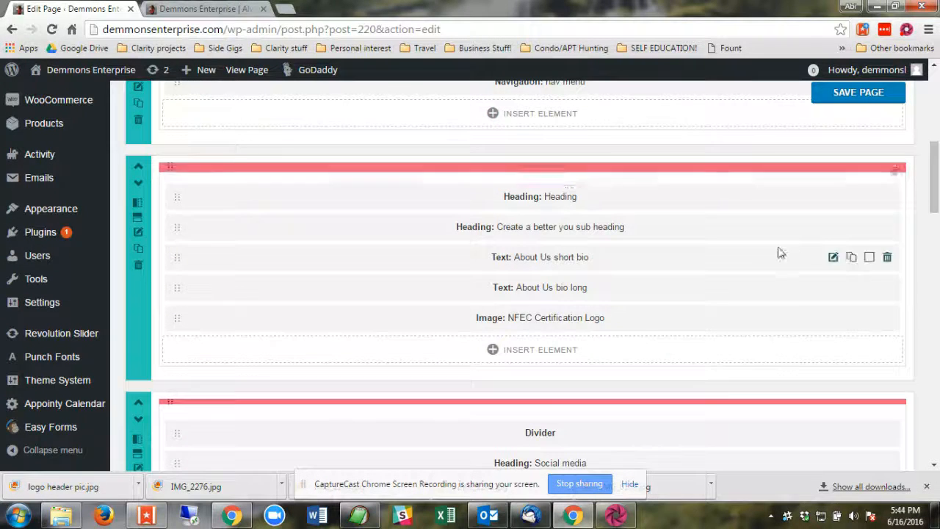
Open the About Us bio long text element to read through its content, then close it.
click(832, 288)
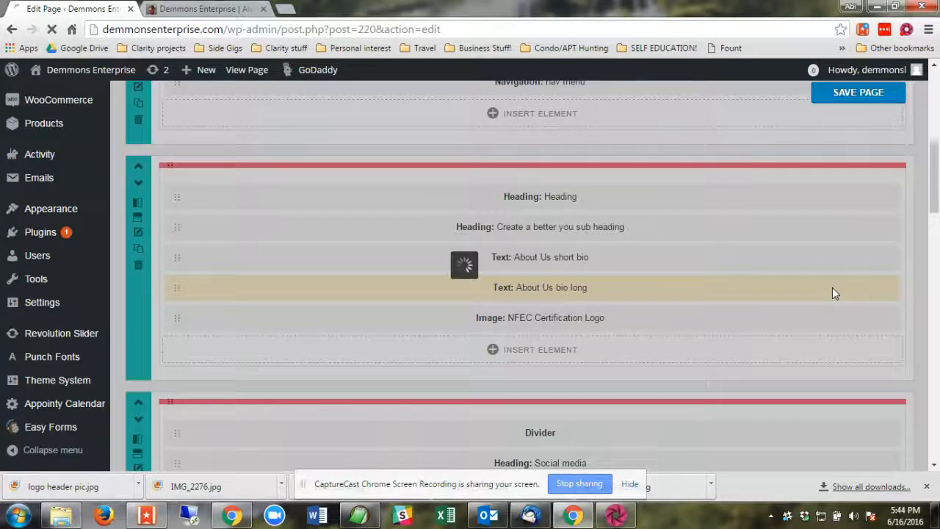
scroll(519, 397, down, 10)
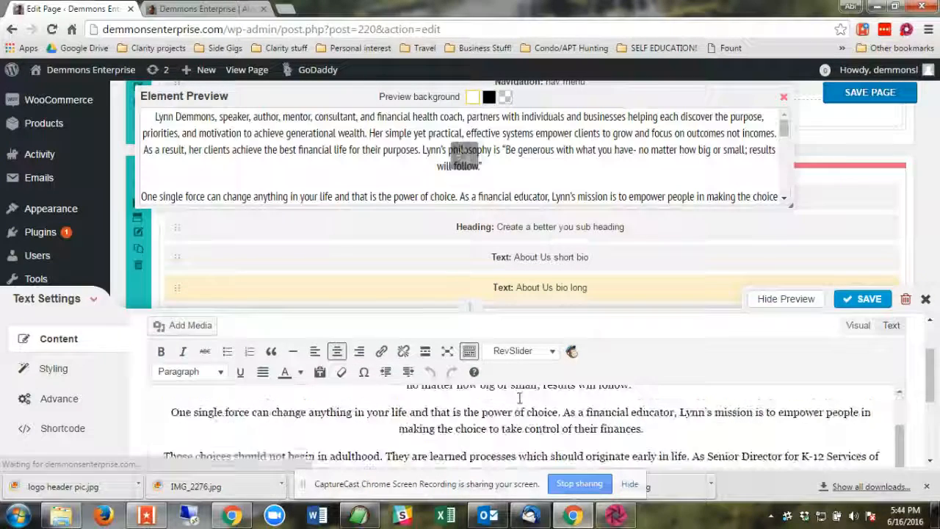
scroll(487, 421, down, 1)
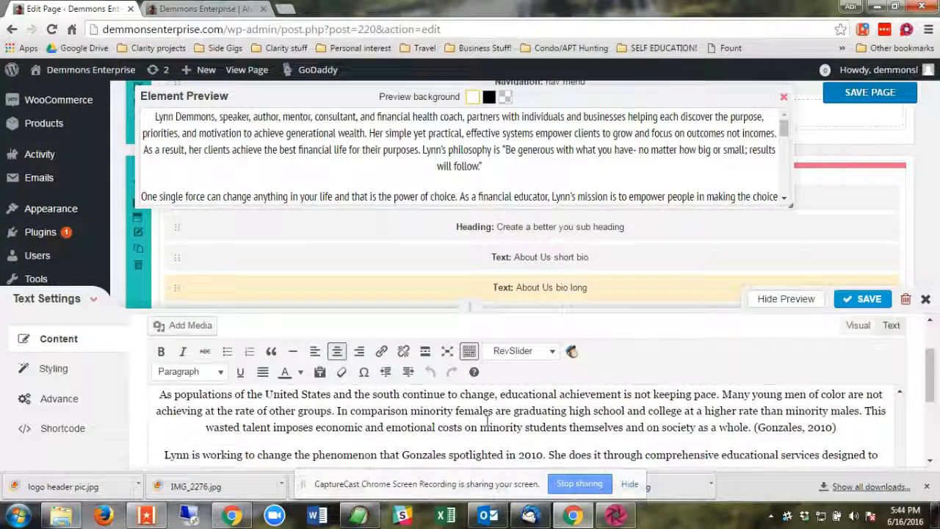
click(914, 300)
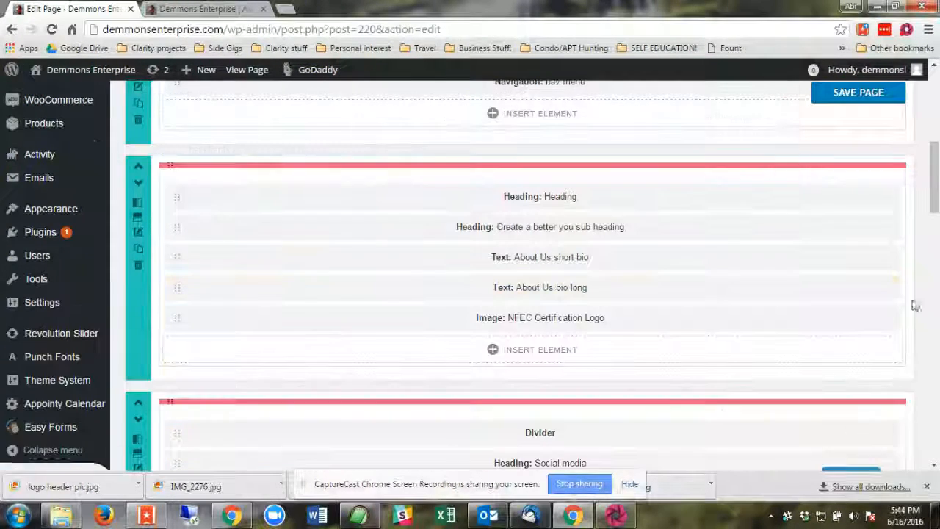
Save the About Us page.
click(852, 99)
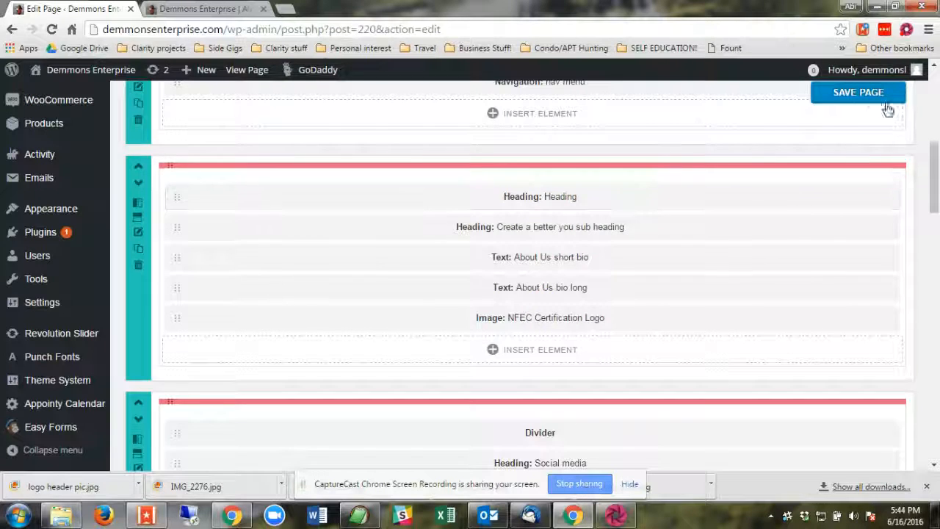
click(862, 96)
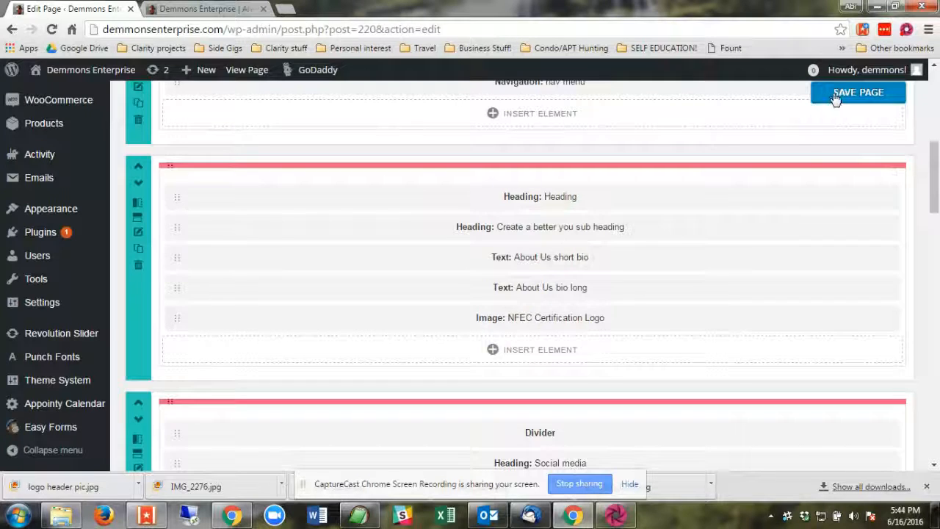
scroll(812, 163, down, 3)
scroll(812, 164, up, 5)
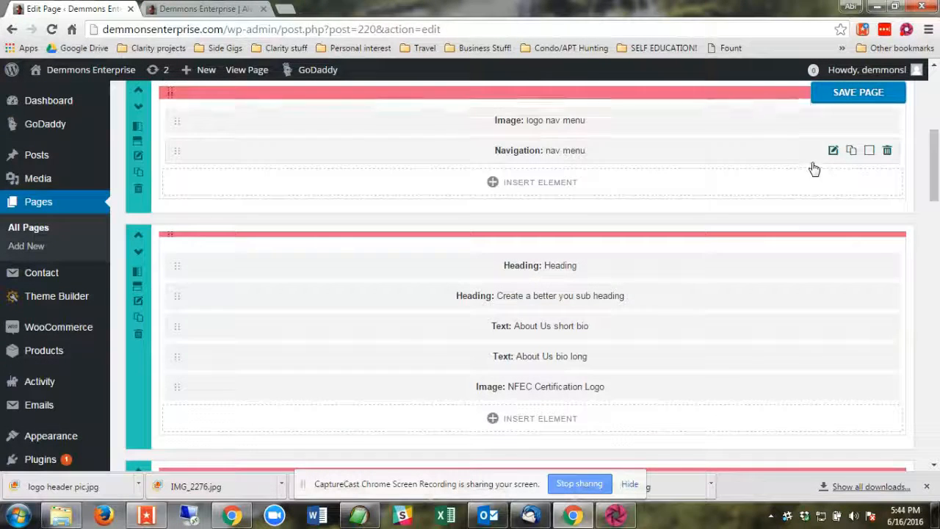